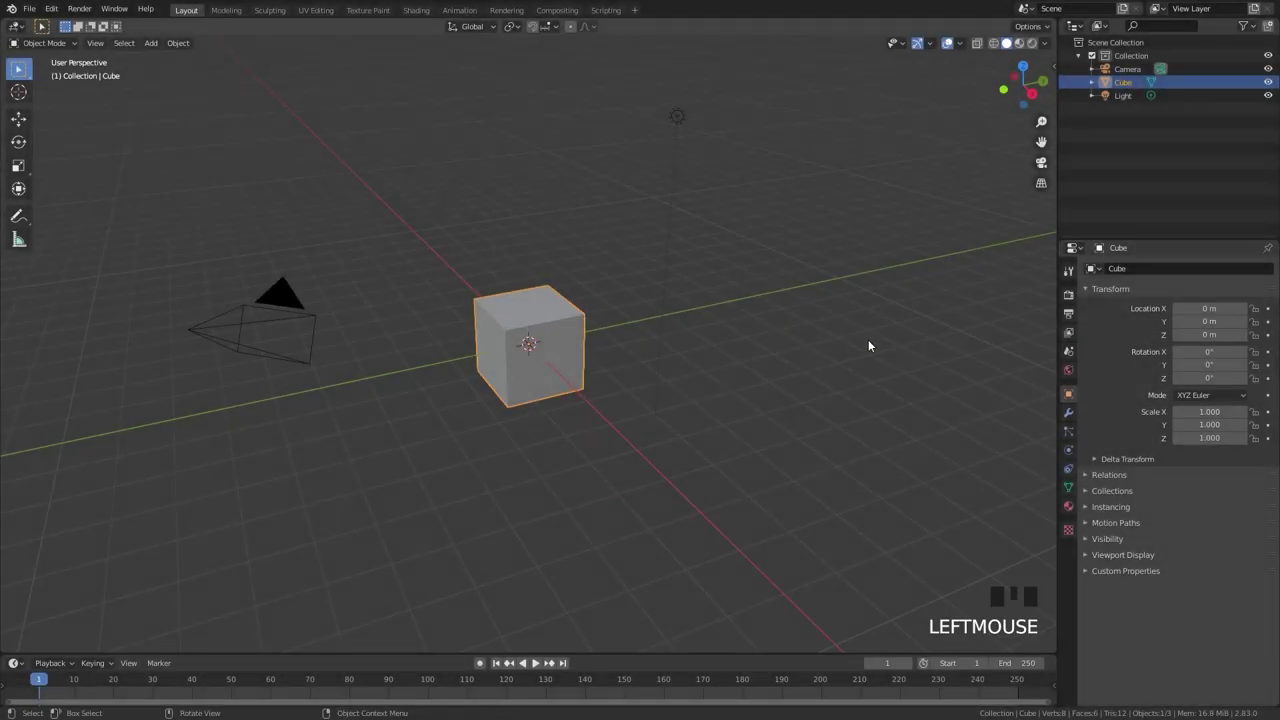
# Delete a cube, then shrink the remaining cube in repeated scale passes down to 0.007.
pyautogui.press('x')
pyautogui.click(799, 324)
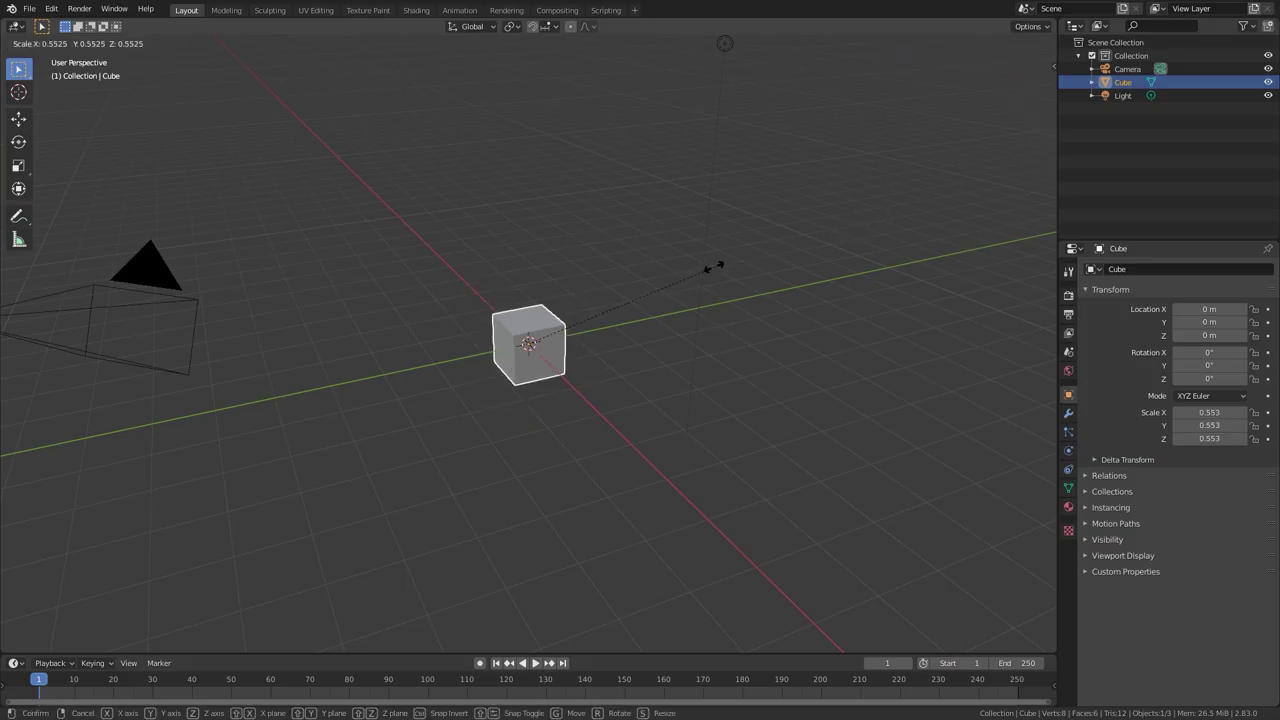
pyautogui.click(593, 322)
pyautogui.press('s')
pyautogui.click(625, 302)
pyautogui.scroll(12, 576, 329)
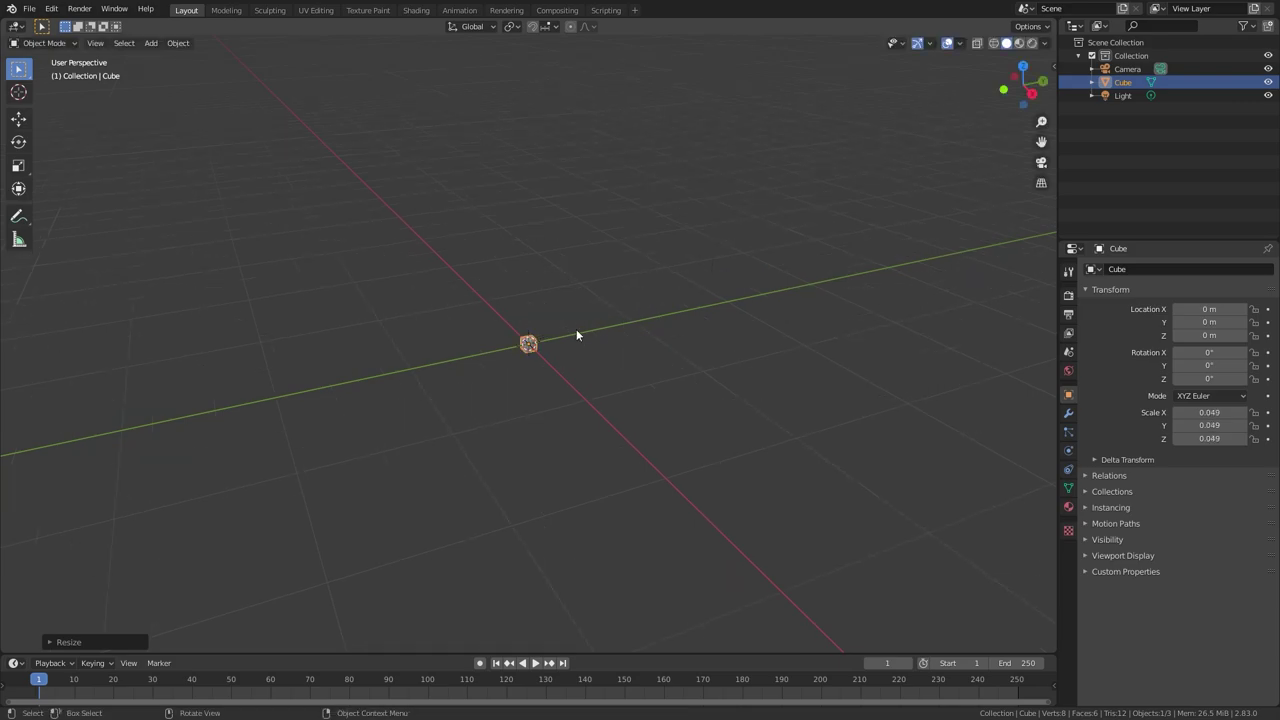
pyautogui.press('s')
pyautogui.click(662, 254)
pyautogui.press('s')
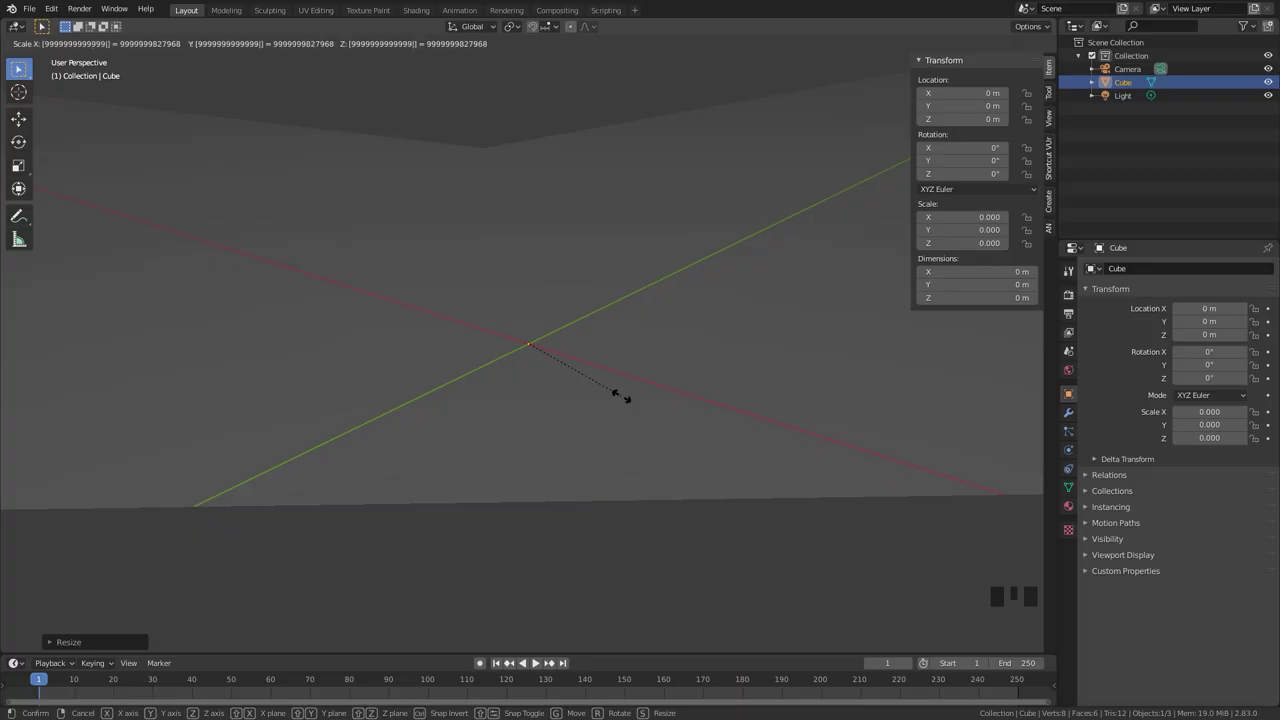
pyautogui.write('99999999999999999999')
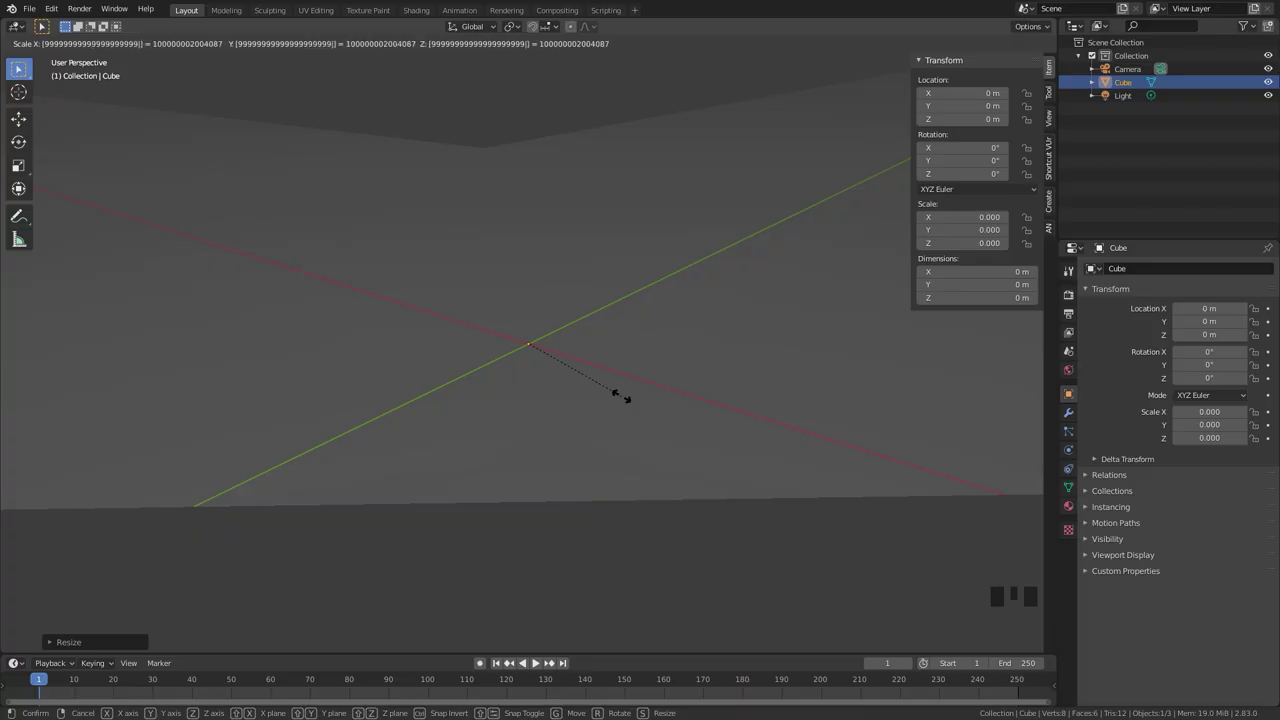
pyautogui.write('9999999')
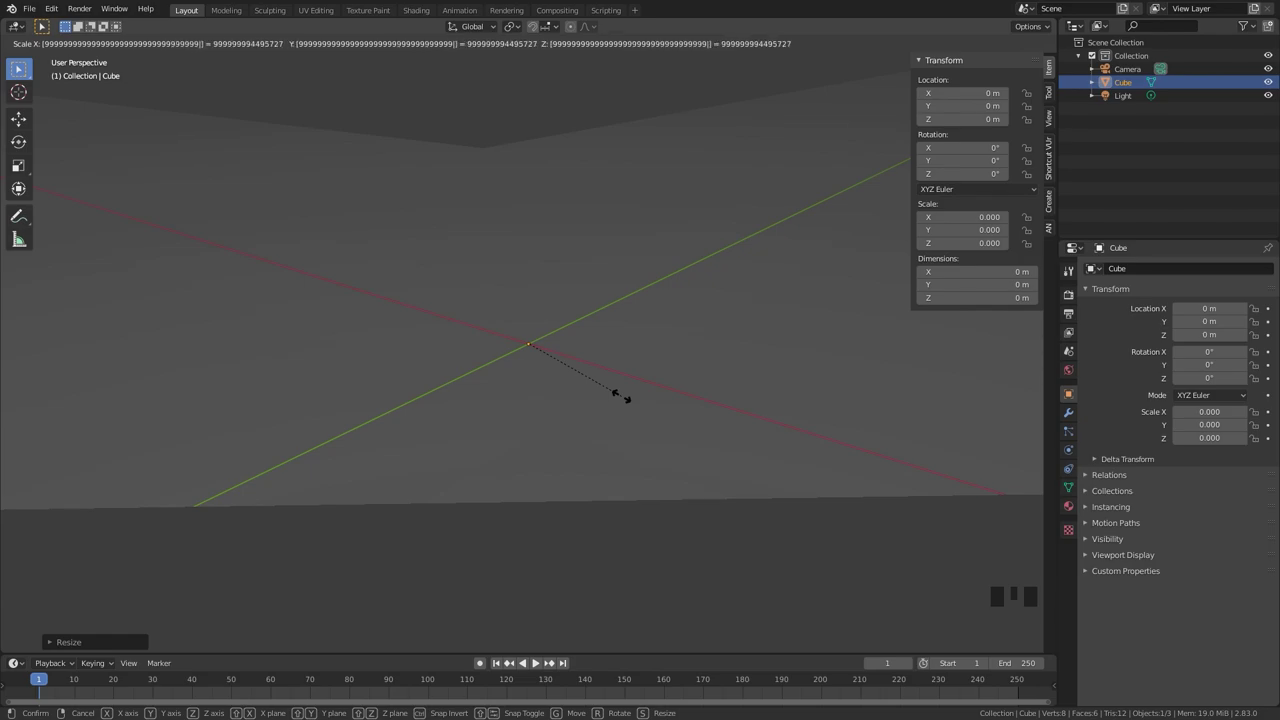
pyautogui.press('Return')
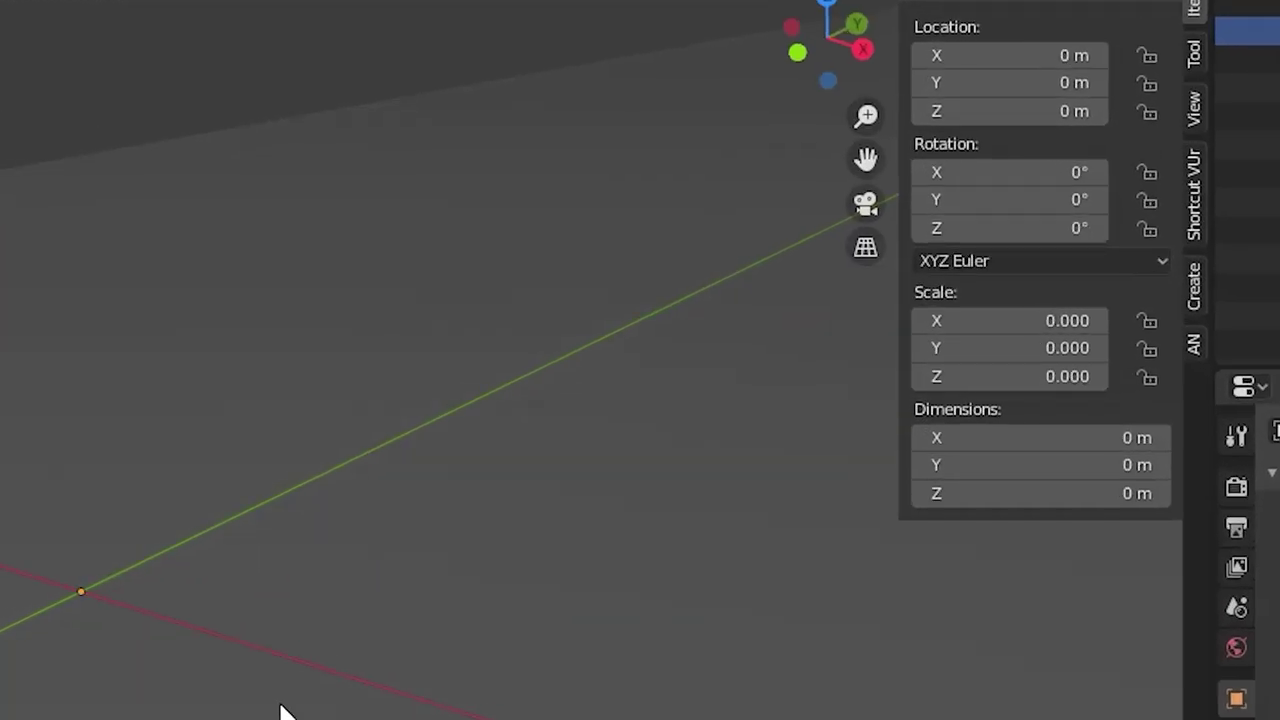
pyautogui.press('s')
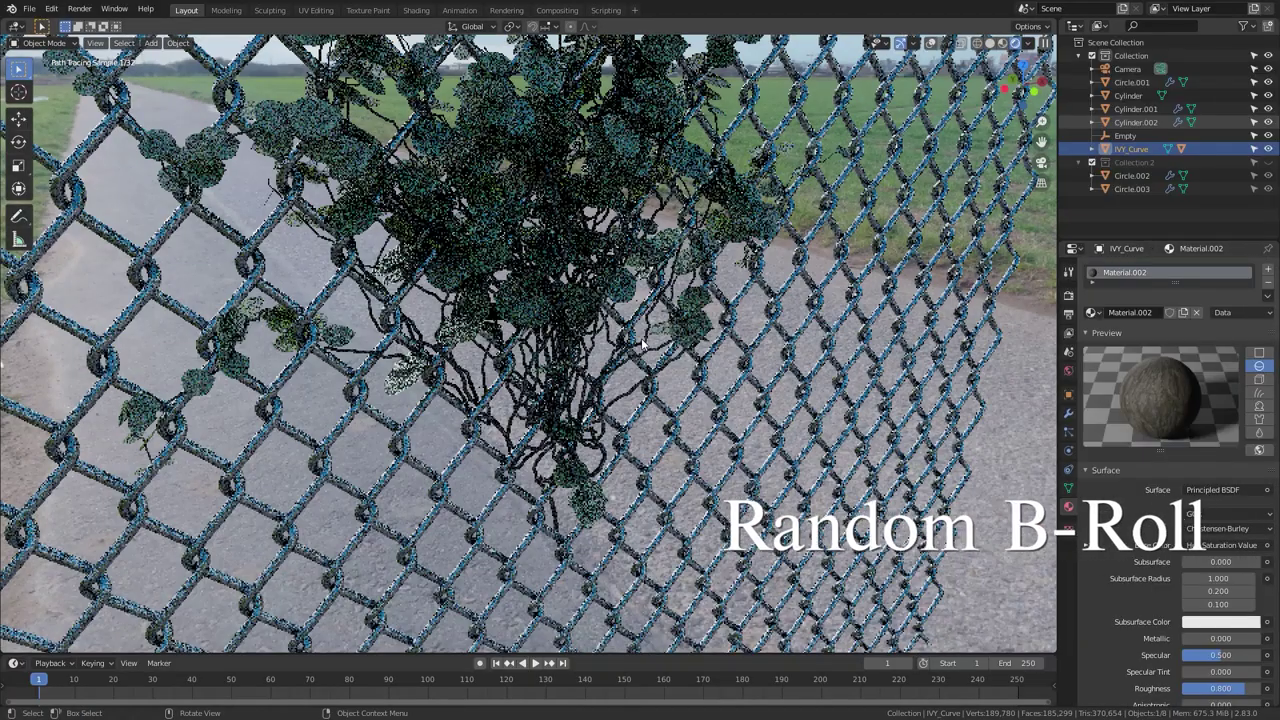
# Orbit closer and switch the viewport to solid grey shading.
pyautogui.moveTo(643, 345)
pyautogui.mouseDown(button='middle')
pyautogui.moveTo(602, 308)
pyautogui.moveTo(468, 300)
pyautogui.mouseUp(button='middle')
pyautogui.press('z')
pyautogui.click(530, 325)
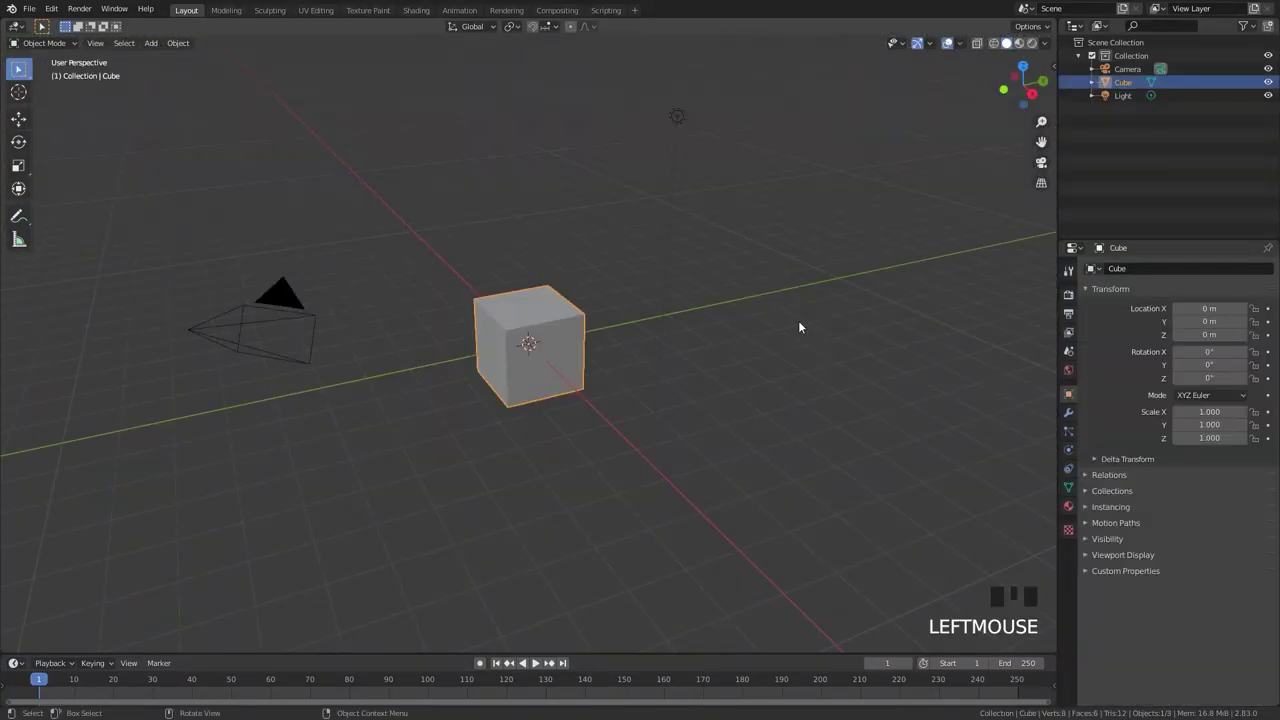
# Delete the cube, add a new mesh cube and show the N sidebar transform values.
pyautogui.press('x')
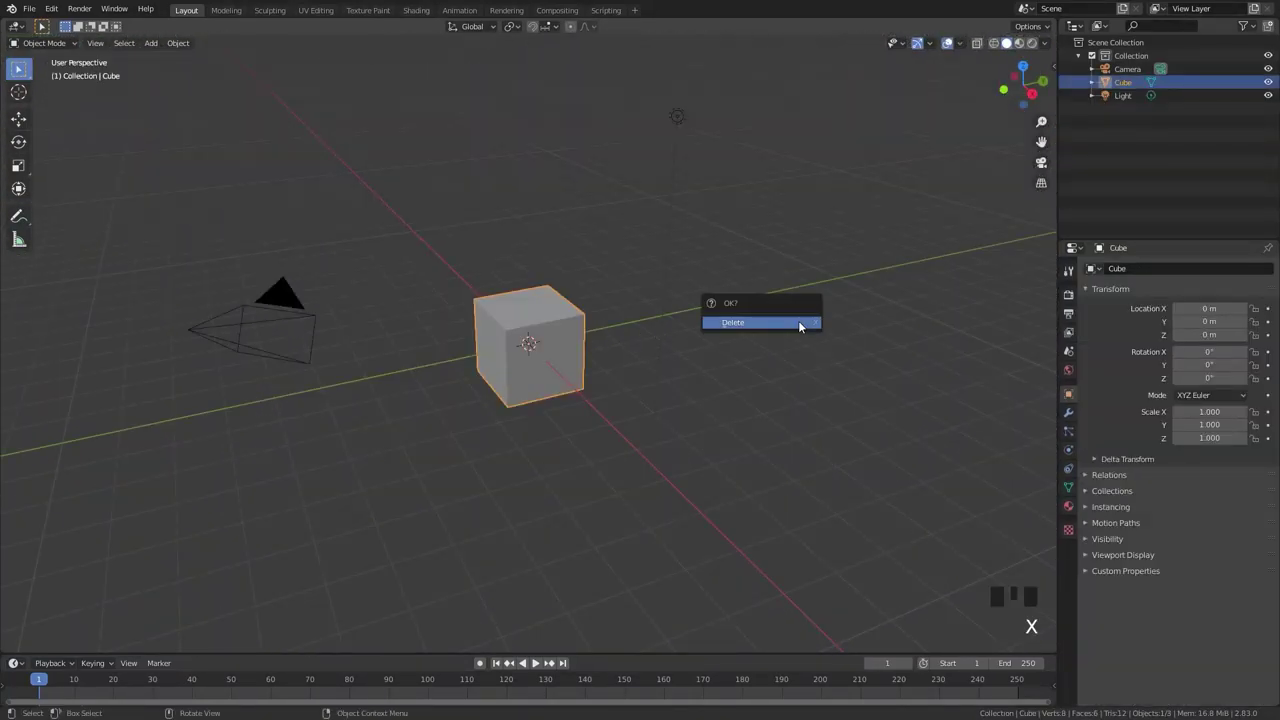
pyautogui.click(799, 325)
pyautogui.hotkey('shift', 'a')
pyautogui.moveTo(799, 322)
pyautogui.click(846, 336)
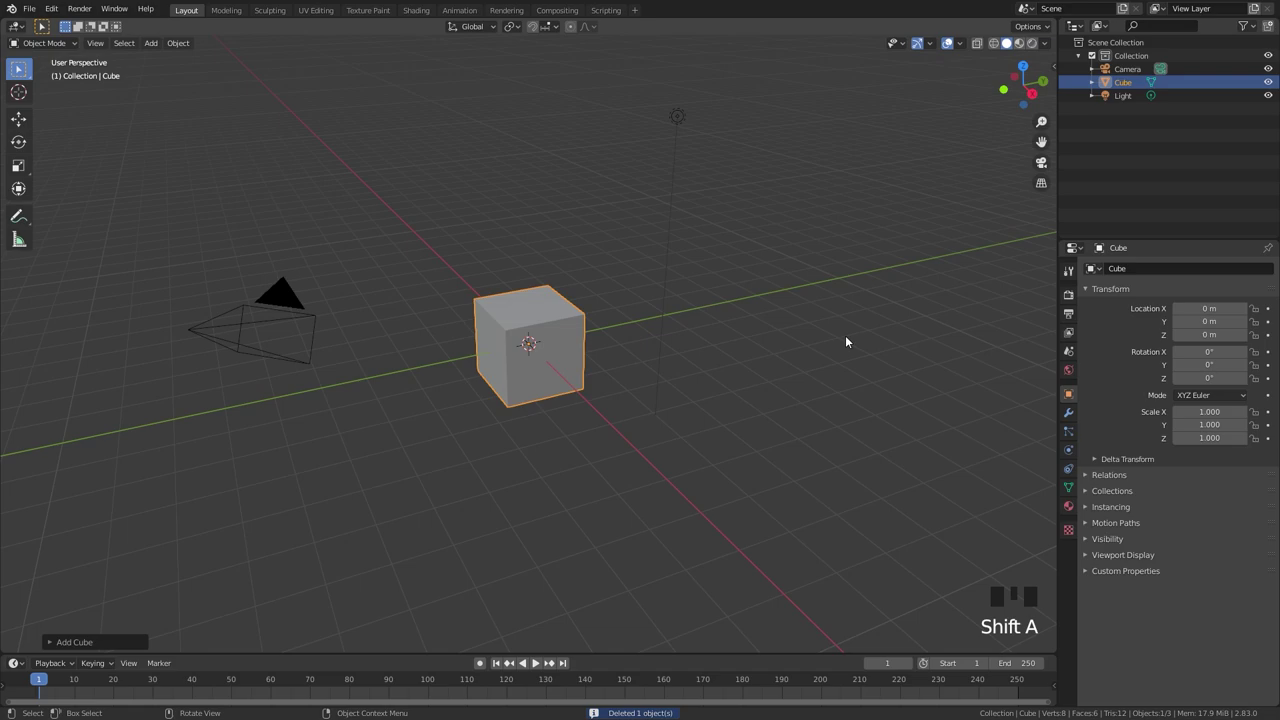
pyautogui.press('n')
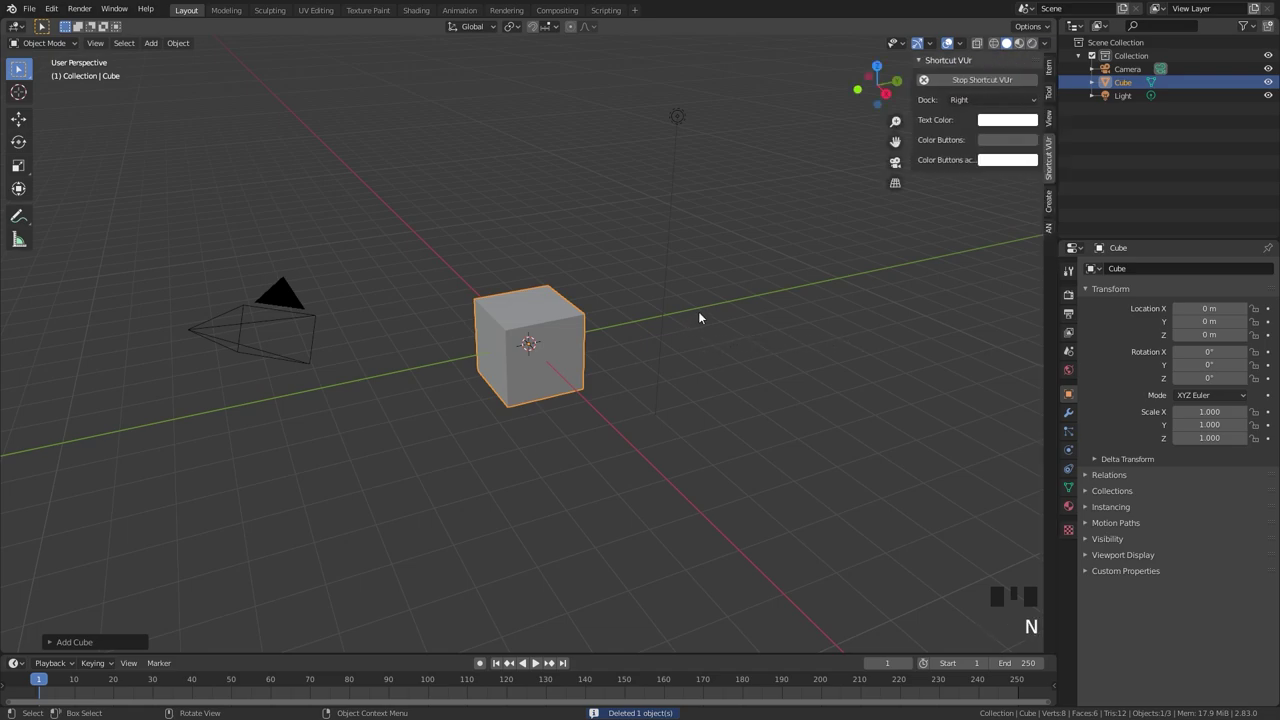
# Shrink the new cube in three scale passes to 0.003 and frame it.
pyautogui.press('s')
pyautogui.click(584, 322)
pyautogui.press('s')
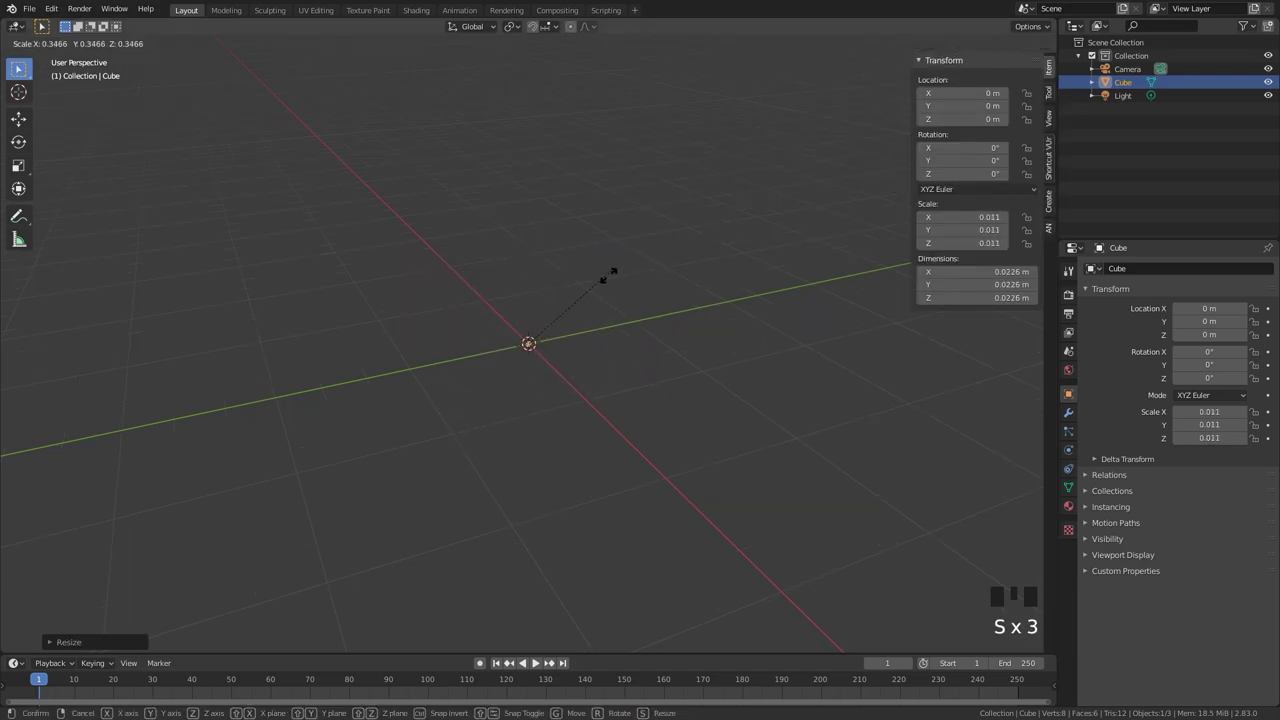
pyautogui.click(604, 280)
pyautogui.press('s')
pyautogui.click(600, 284)
pyautogui.press('KP_Decimal')
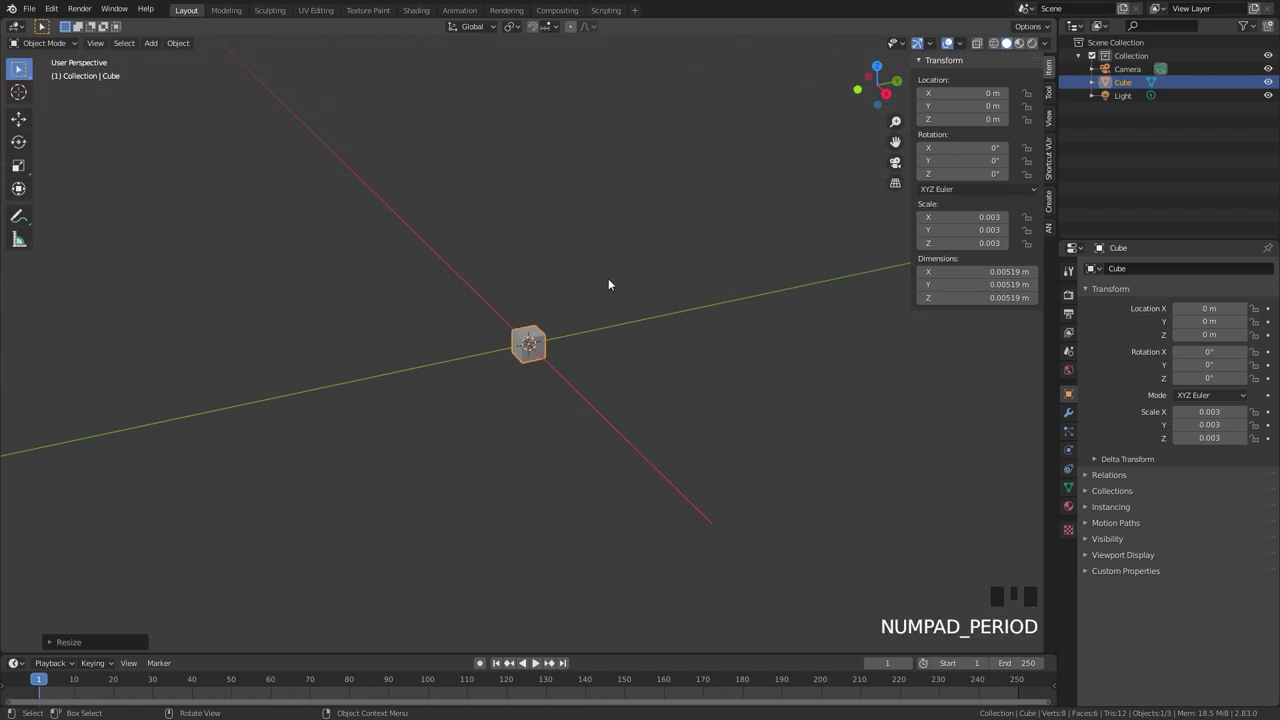
pyautogui.scroll(6, 590, 255)
pyautogui.scroll(-3, 590, 230)
pyautogui.scroll(2, 580, 245)
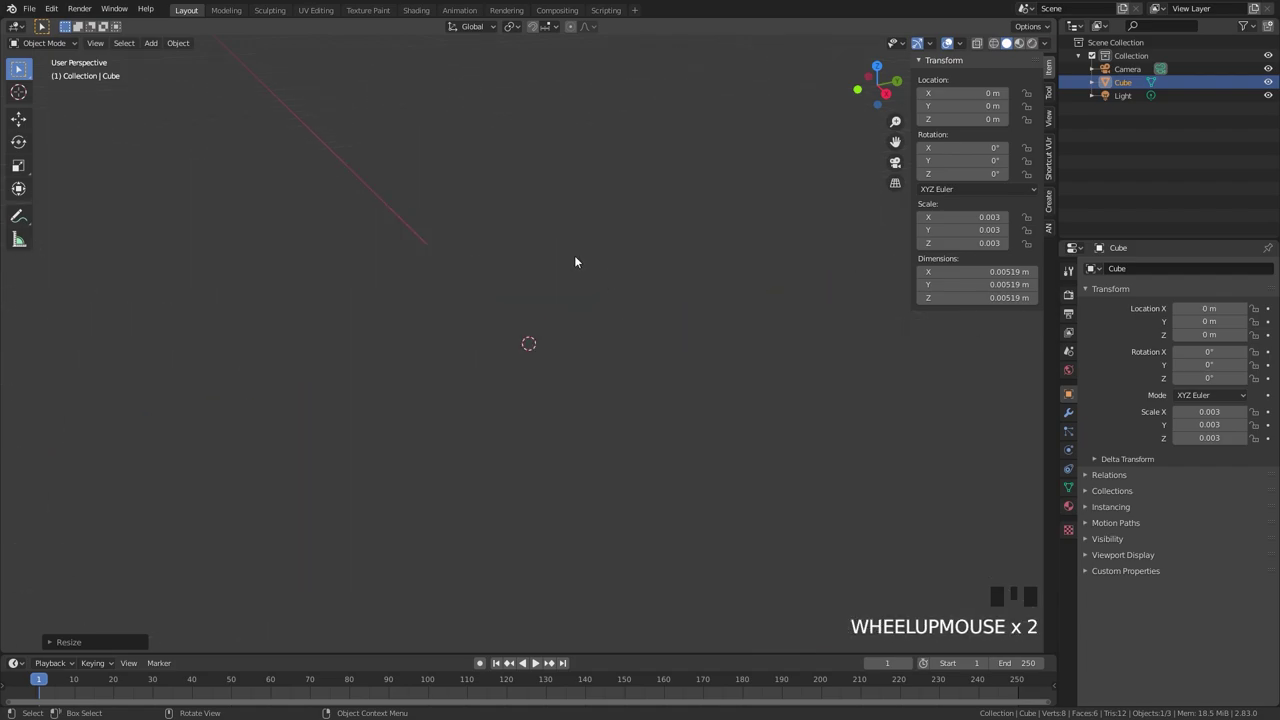
pyautogui.scroll(1, 576, 258)
# Set the view's Clip Start to 0.000001 m in the sidebar View tab.
pyautogui.click(1048, 120)
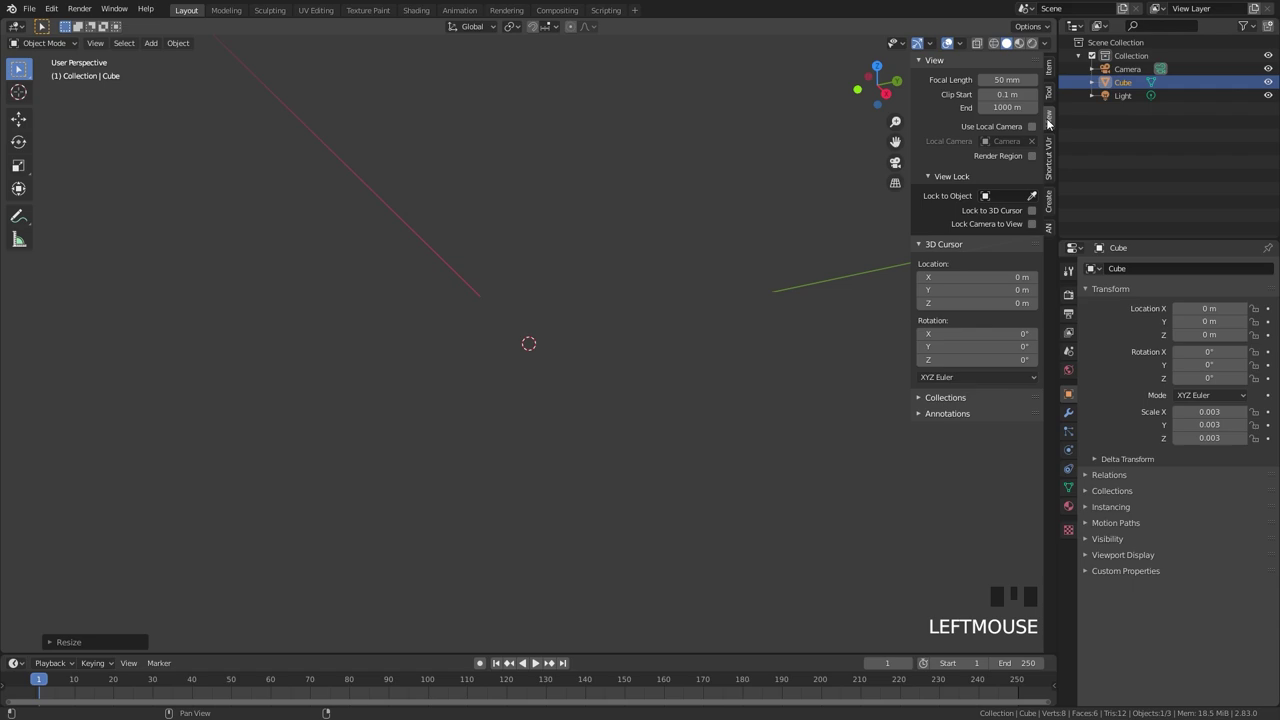
pyautogui.doubleClick(1010, 94)
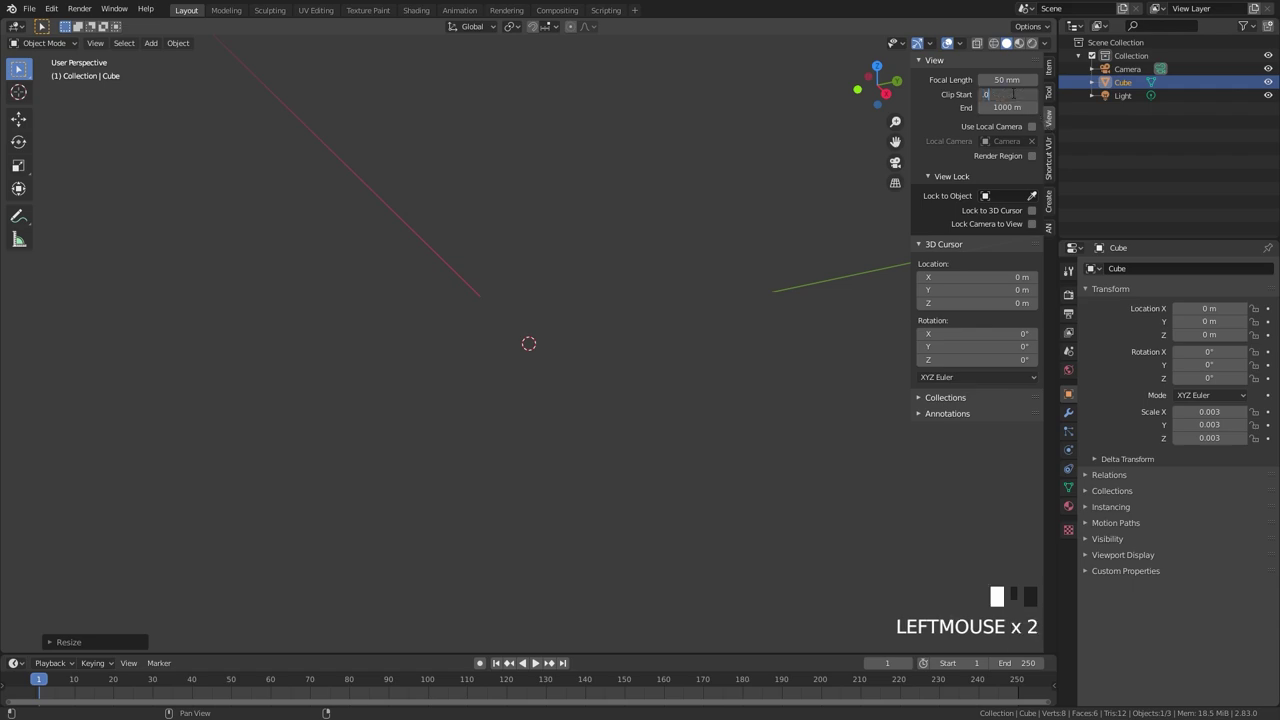
pyautogui.write('0000000000')
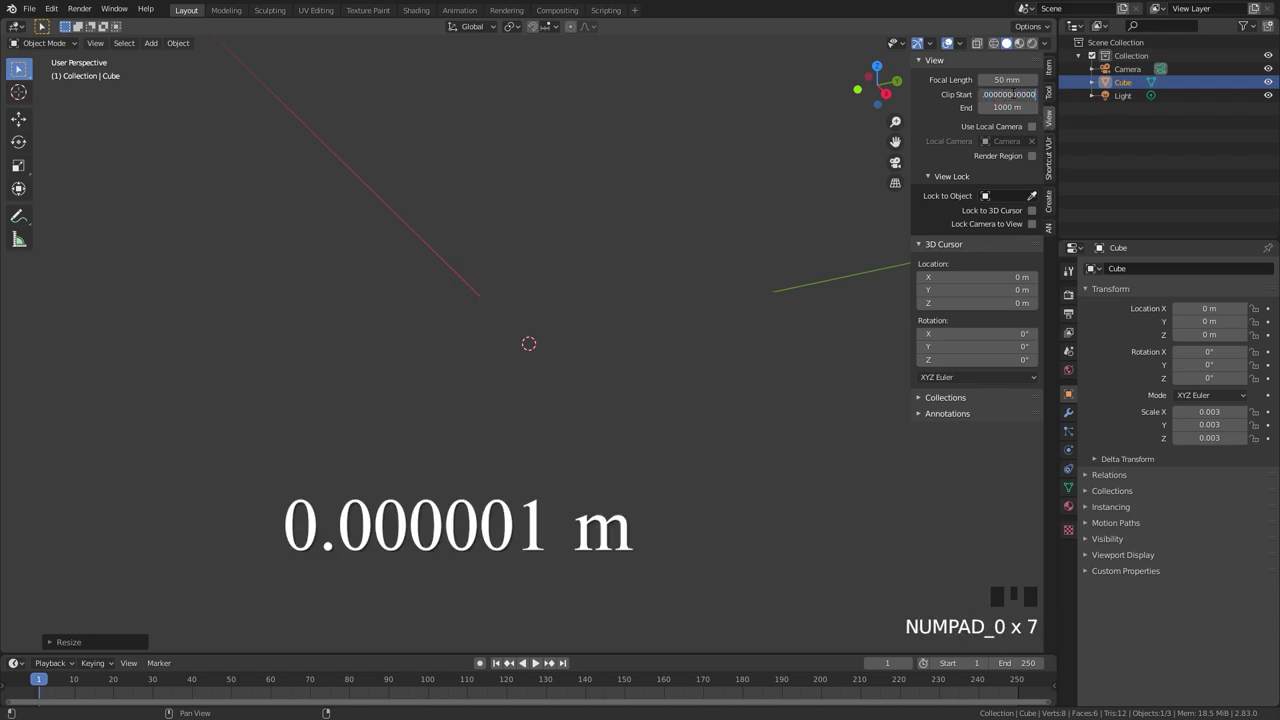
pyautogui.write('0')
pyautogui.press('Return')
pyautogui.scroll(9, 600, 288)
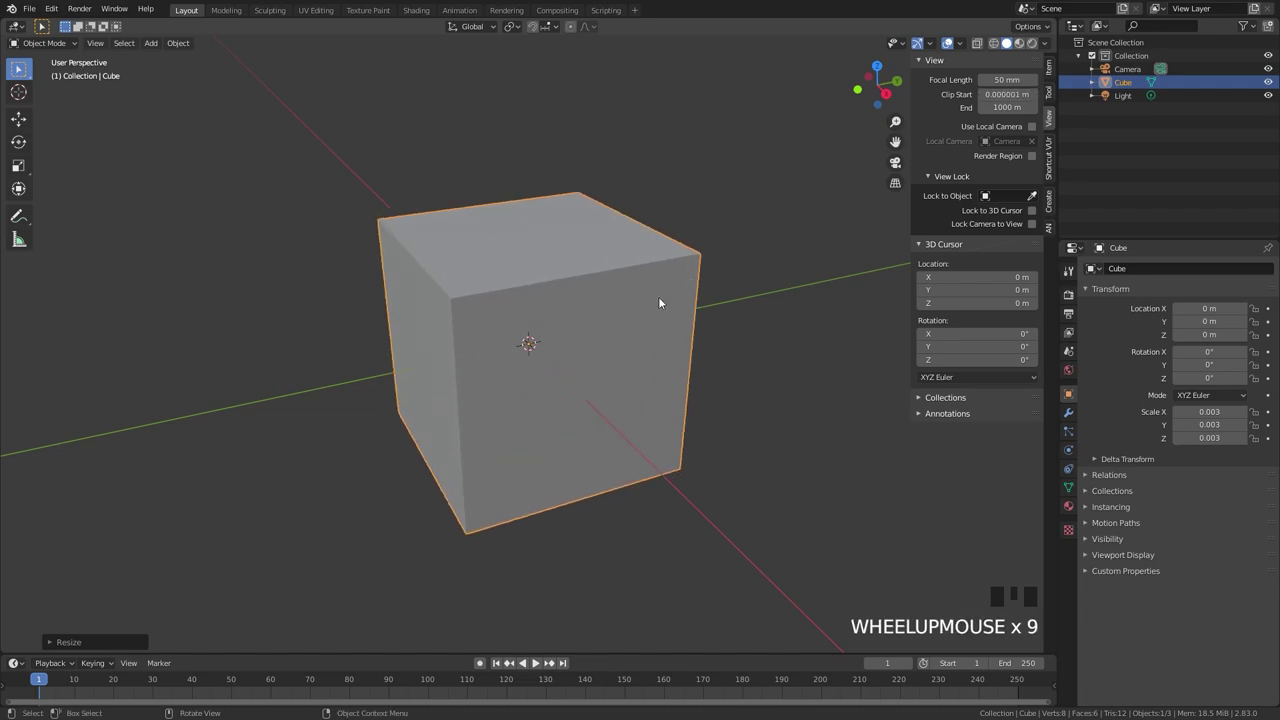
# Shrink the cube to 0.000018, then further until its scale reads 0.000000, framing it each time.
pyautogui.press('s')
pyautogui.press('s')
pyautogui.press('s')
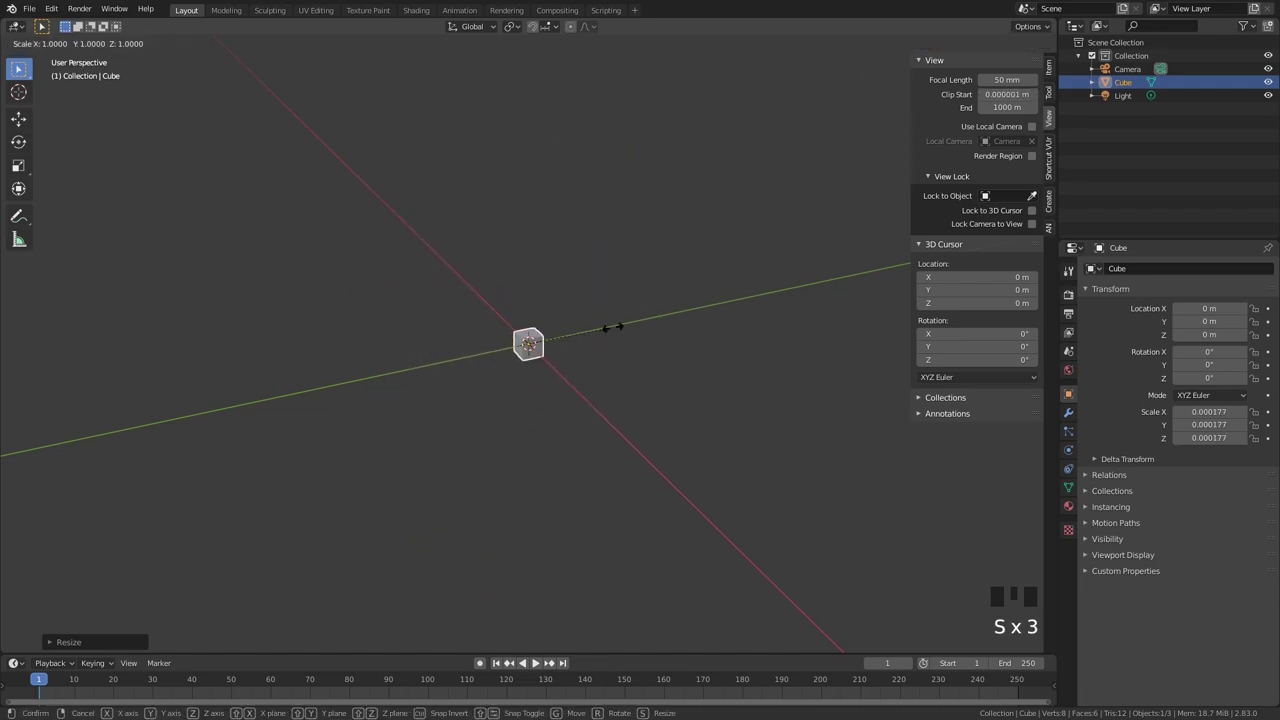
pyautogui.click(612, 326)
pyautogui.press('KP_Decimal')
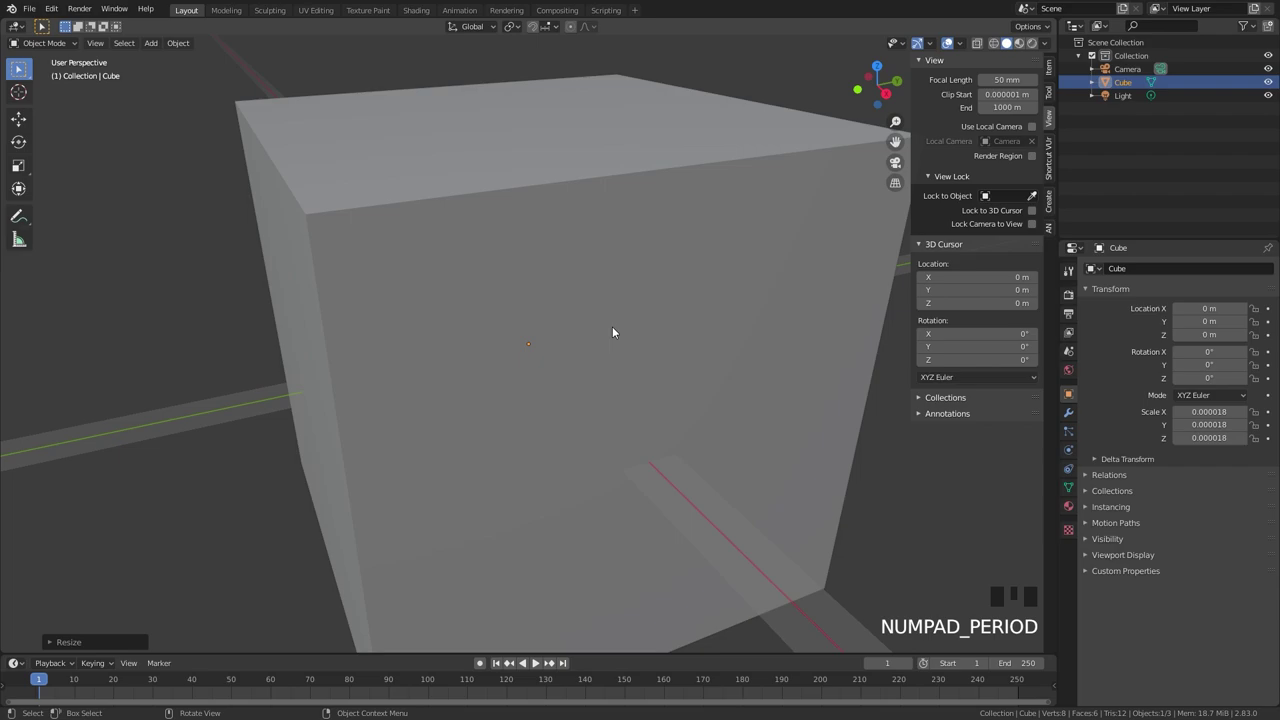
pyautogui.scroll(-3, 640, 300)
pyautogui.moveTo(656, 279); pyautogui.dragTo(710, 301, button='middle')
pyautogui.press('s')
pyautogui.press('s')
pyautogui.click(776, 323)
pyautogui.press('KP_Decimal')
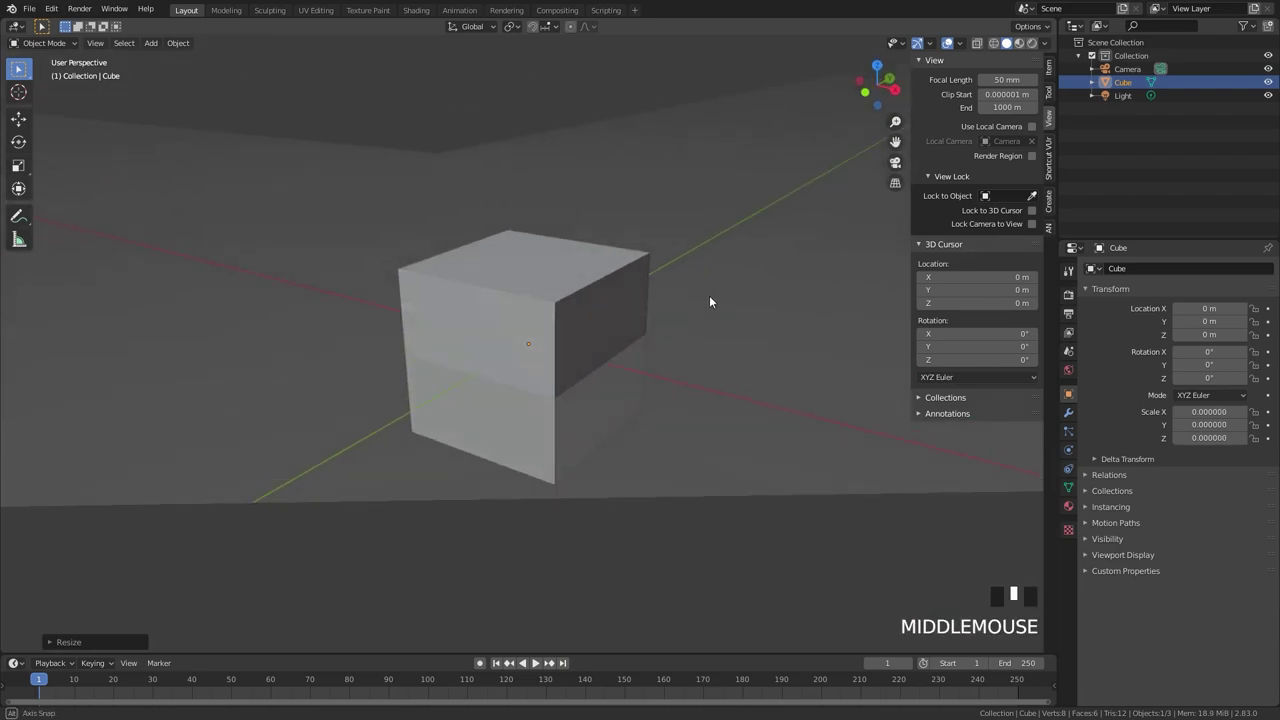
# Orbit around the cube and bring the sidebar's transform values back into view.
pyautogui.scroll(-5, 710, 301)
pyautogui.scroll(1, 626, 306)
pyautogui.moveTo(626, 306); pyautogui.dragTo(640, 345, button='middle')
pyautogui.click(1048, 67)
pyautogui.scroll(1, 649, 337)
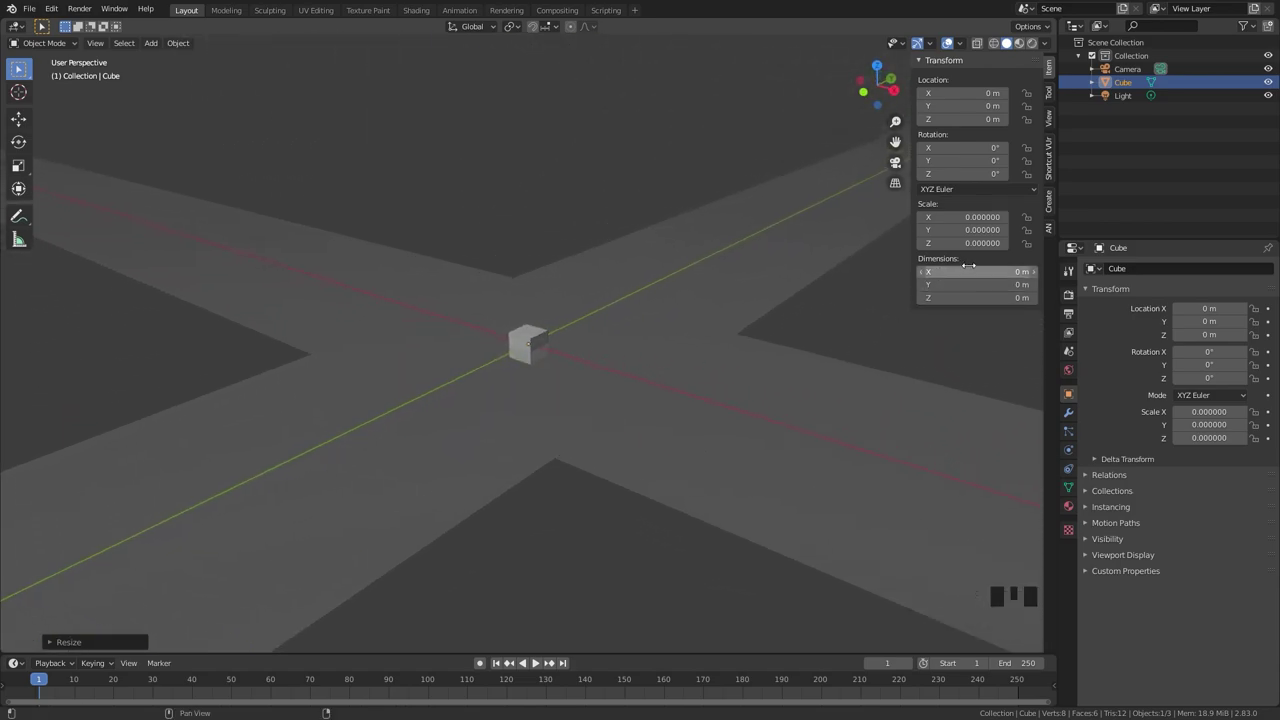
# Scale the huge cube down with tiny typed factors until its scale reads 0.000.
pyautogui.write('s999999')
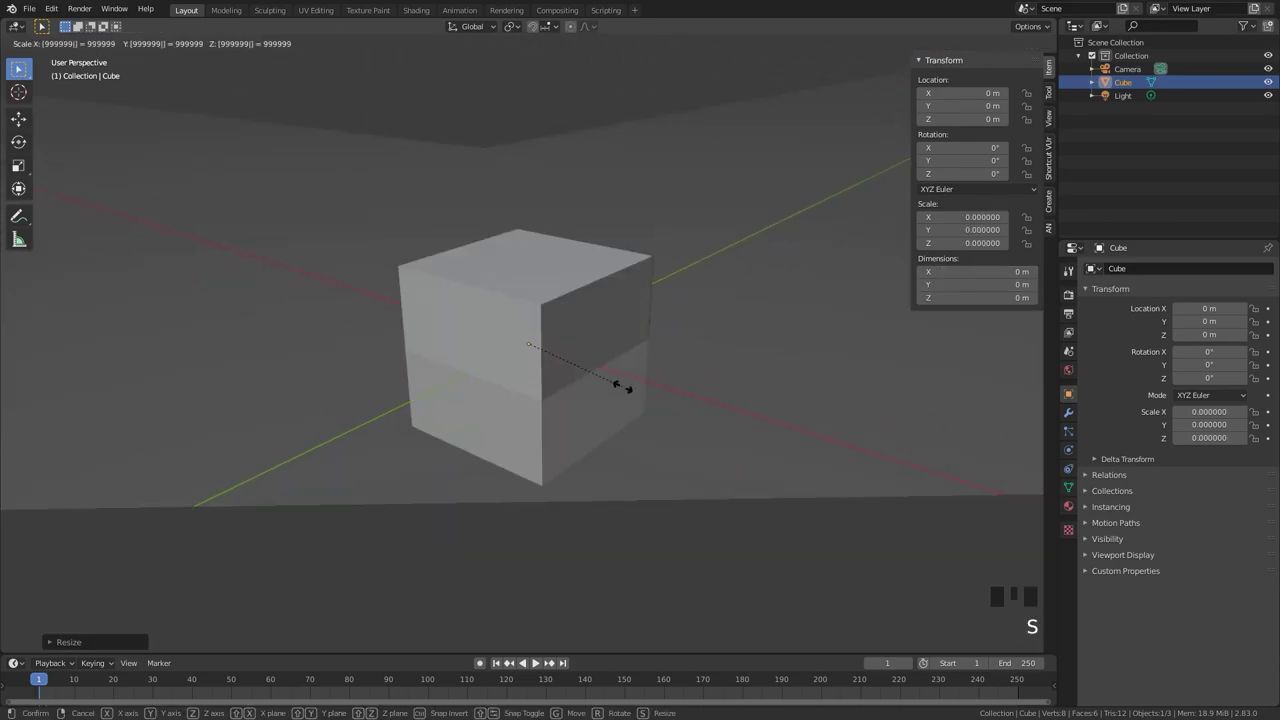
pyautogui.hotkey('ctrl', 'BackSpace')
pyautogui.write('.0')
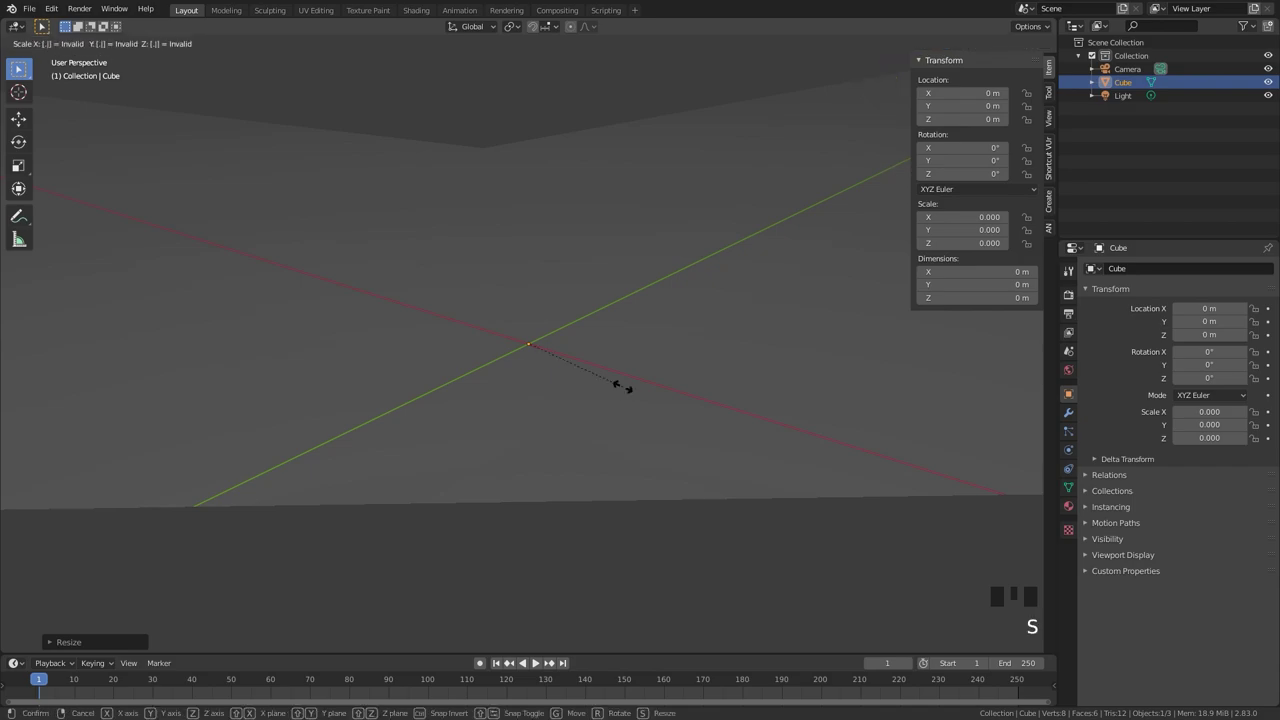
pyautogui.write('s')
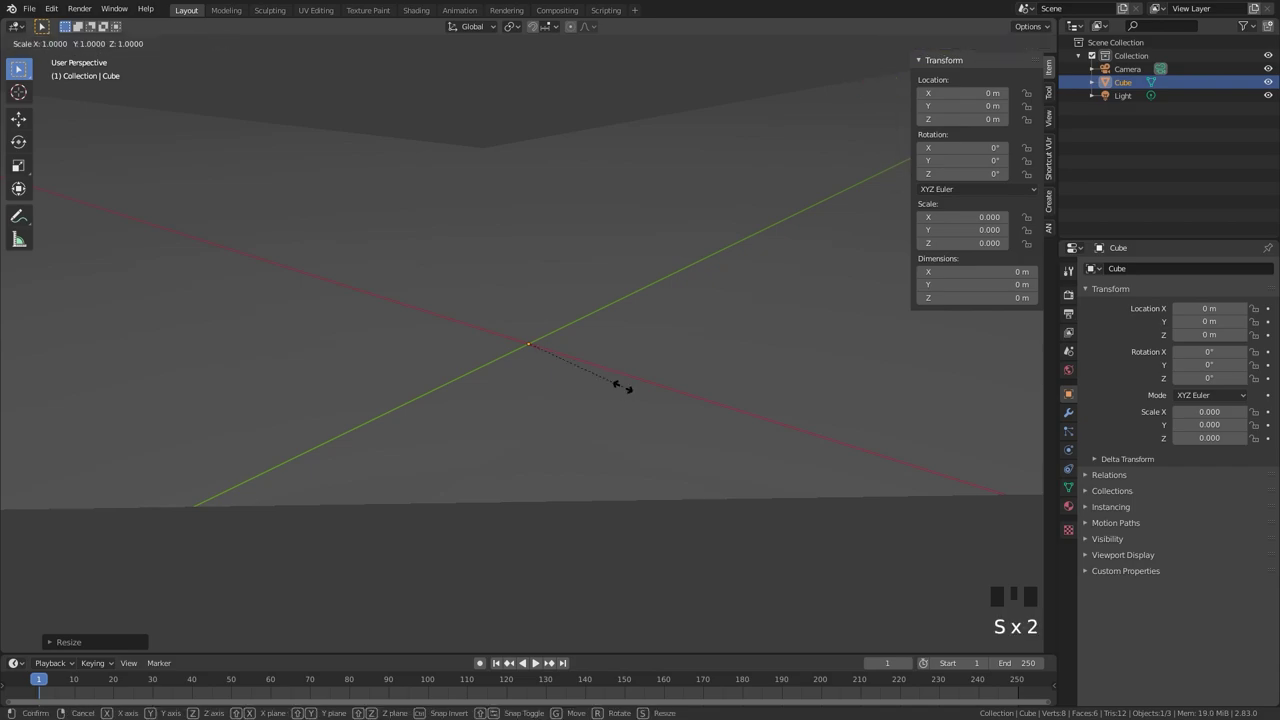
pyautogui.write('9999999999')
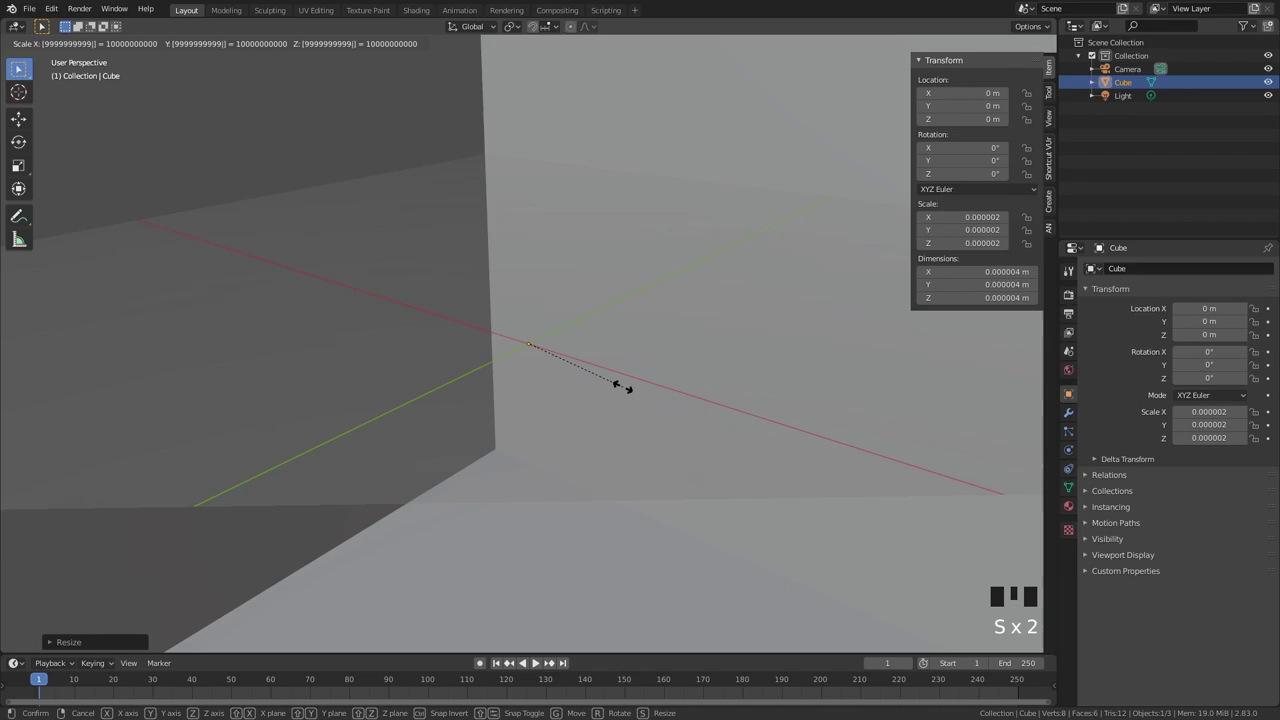
pyautogui.hotkey('ctrl', 'BackSpace')
pyautogui.write('s.')
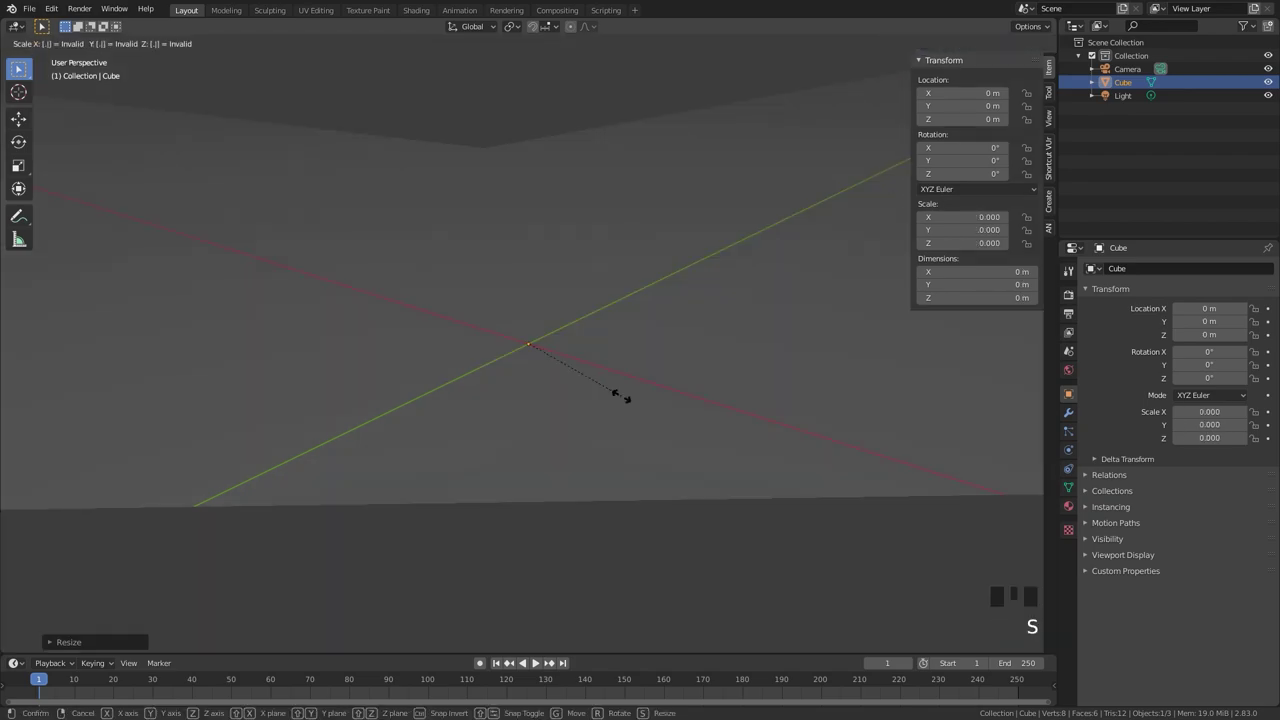
pyautogui.write('s')
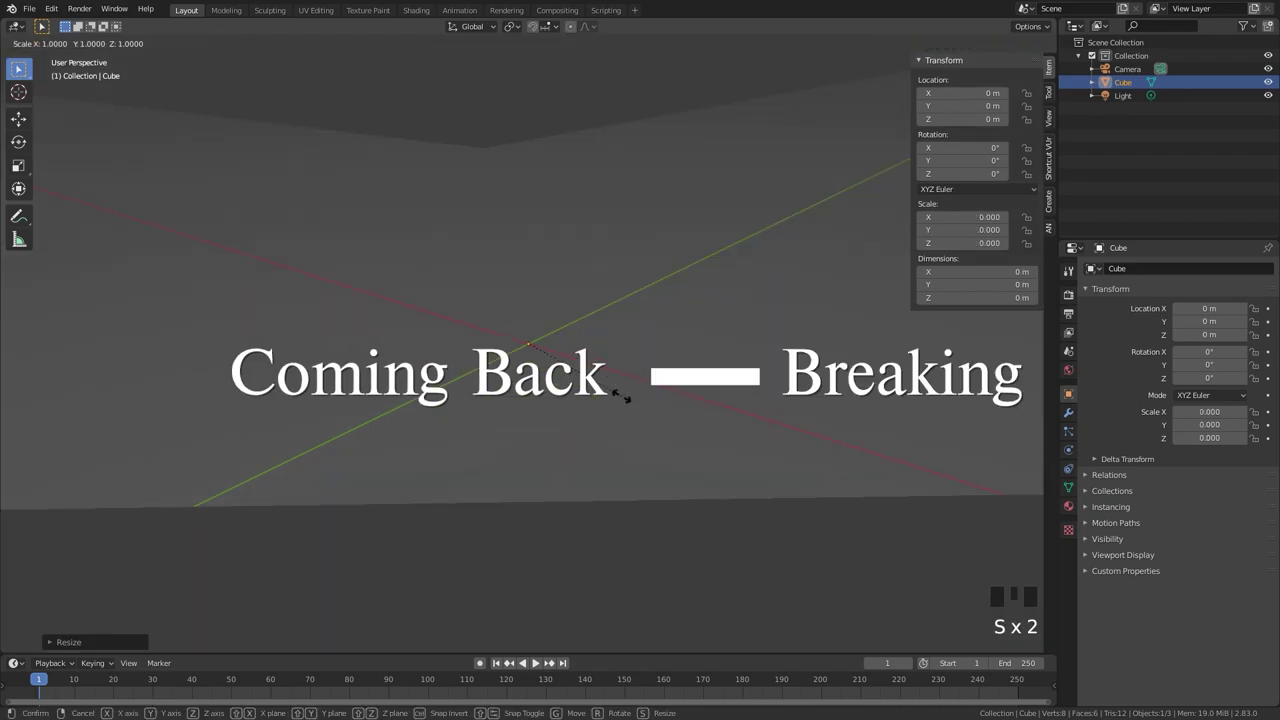
pyautogui.write('.99')
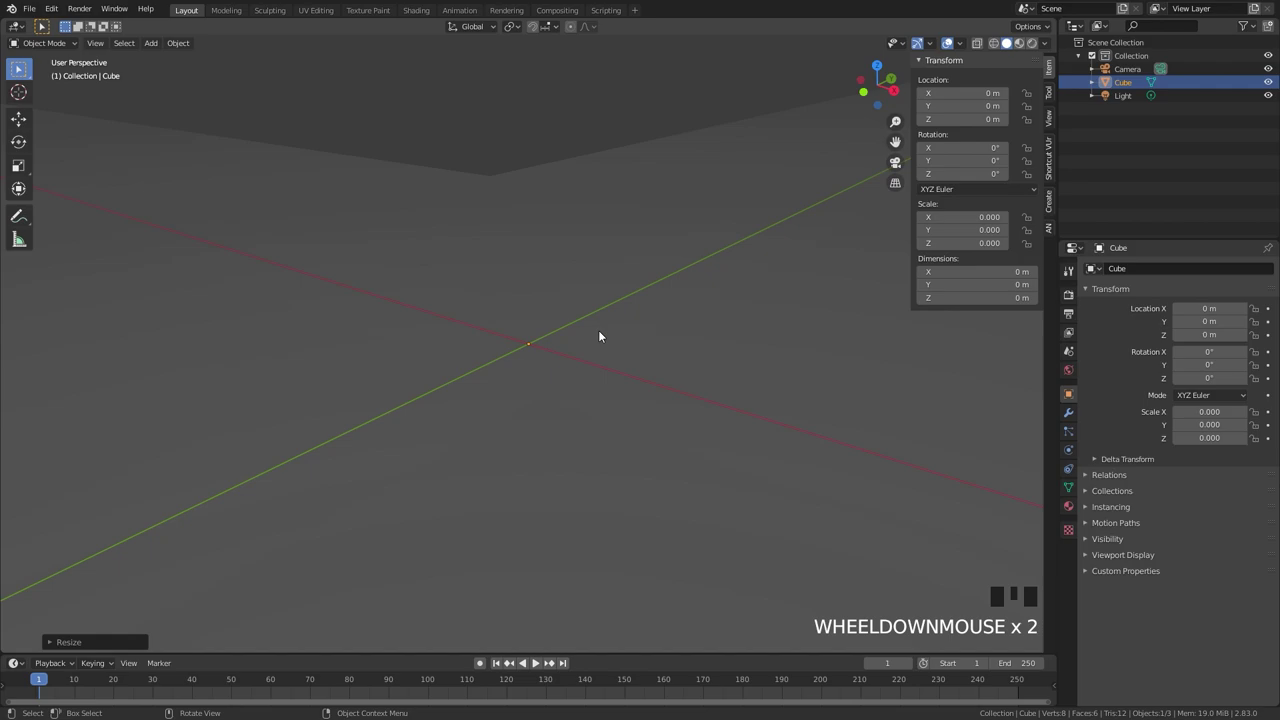
# Apply the tiny scale to the cube with Ctrl+A > Scale.
pyautogui.moveTo(600, 334)
pyautogui.mouseDown(button='middle')
pyautogui.moveTo(543, 346)
pyautogui.moveTo(588, 338)
pyautogui.mouseUp(button='middle')
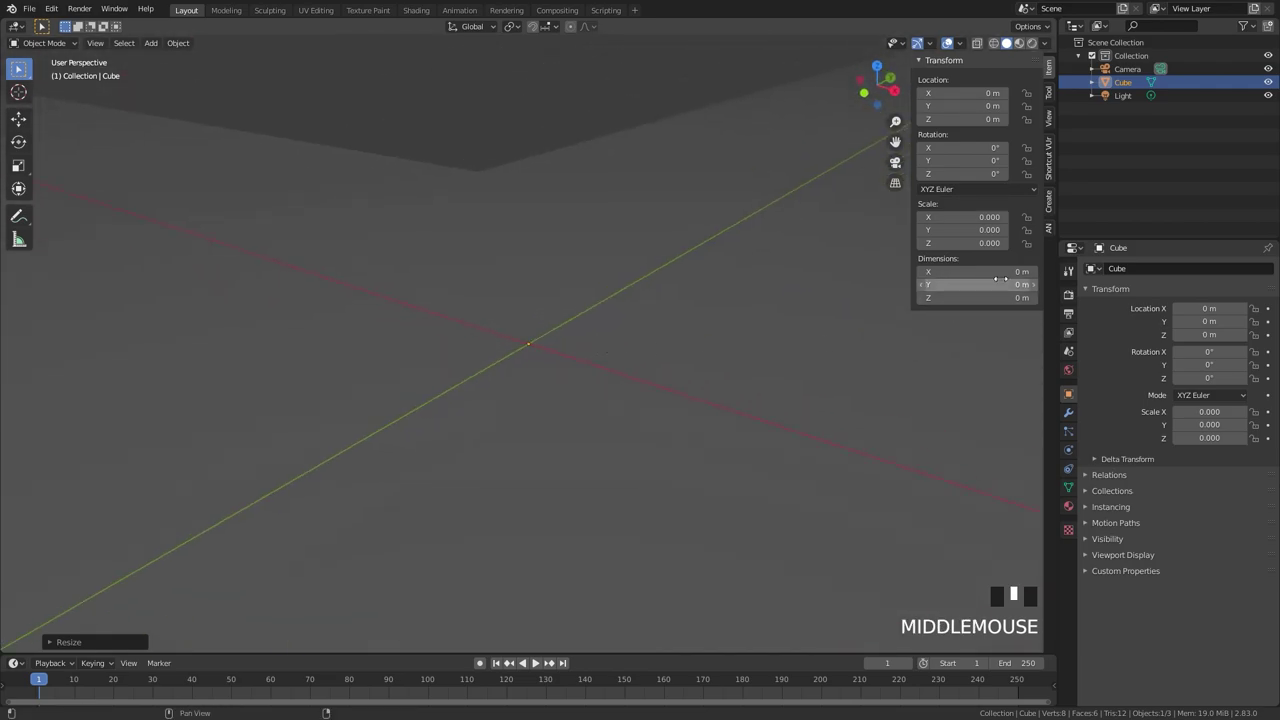
pyautogui.hotkey('ctrl', 'a')
pyautogui.click(556, 319)
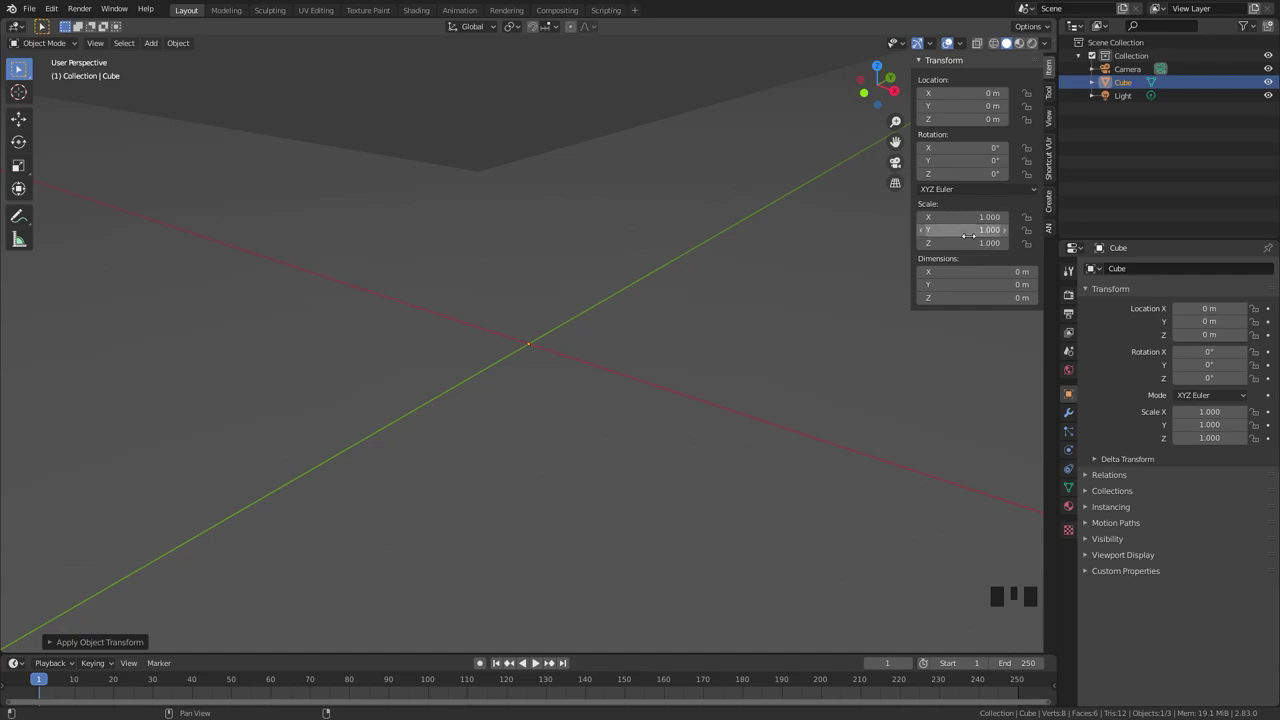
# Set the cube's X, Y and Z dimensions to 2 m and frame the huge black cube.
pyautogui.click(962, 272)
pyautogui.click(957, 298)
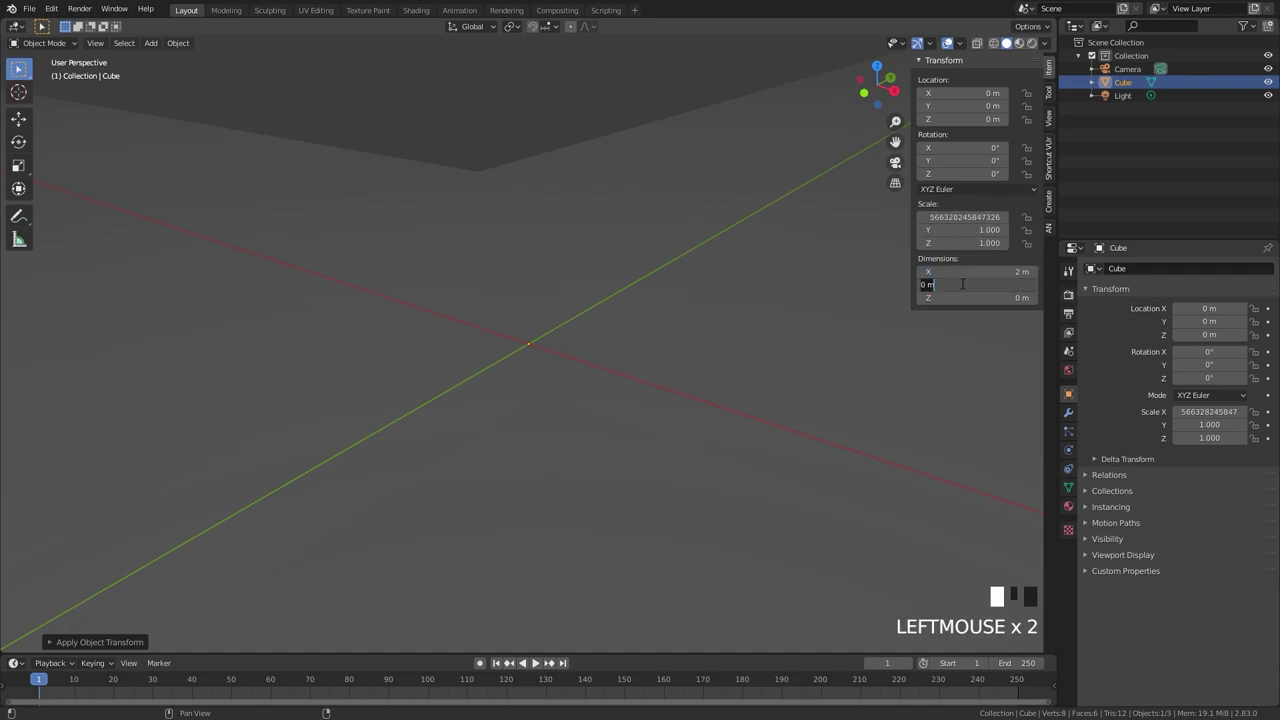
pyautogui.click(969, 303)
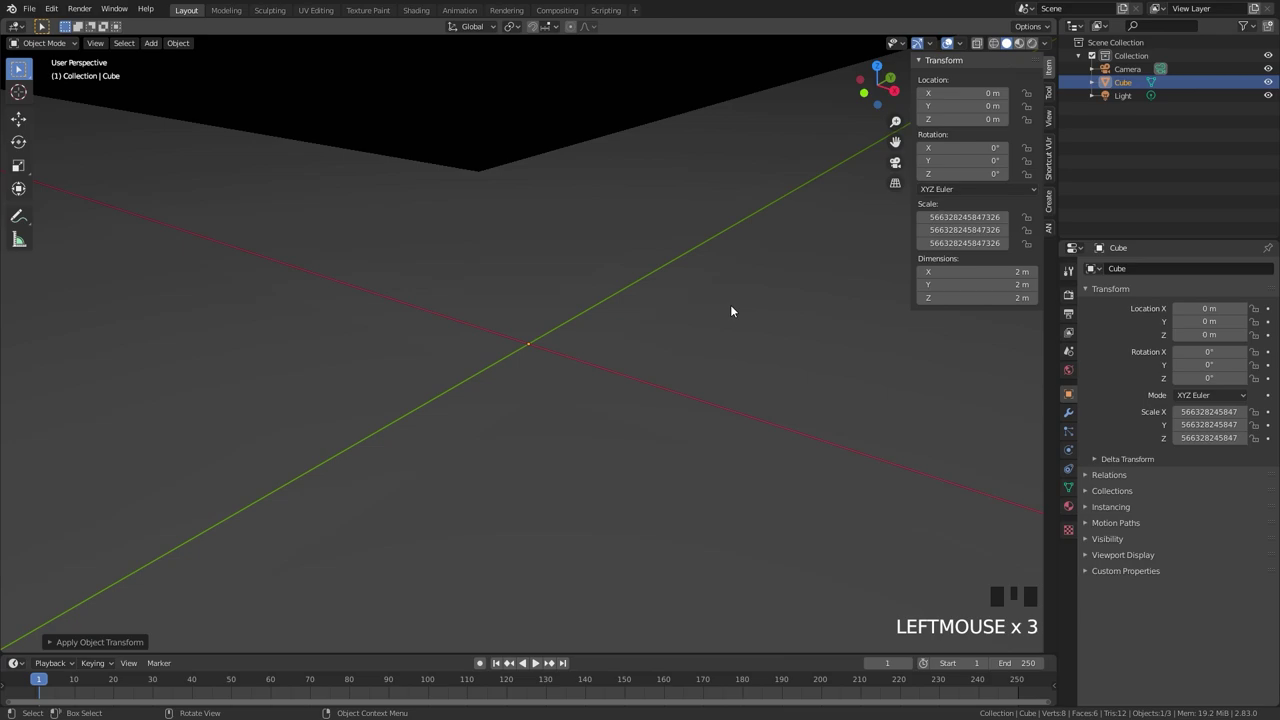
pyautogui.press('KP_Decimal')
pyautogui.moveTo(716, 361); pyautogui.dragTo(667, 353, button='middle')
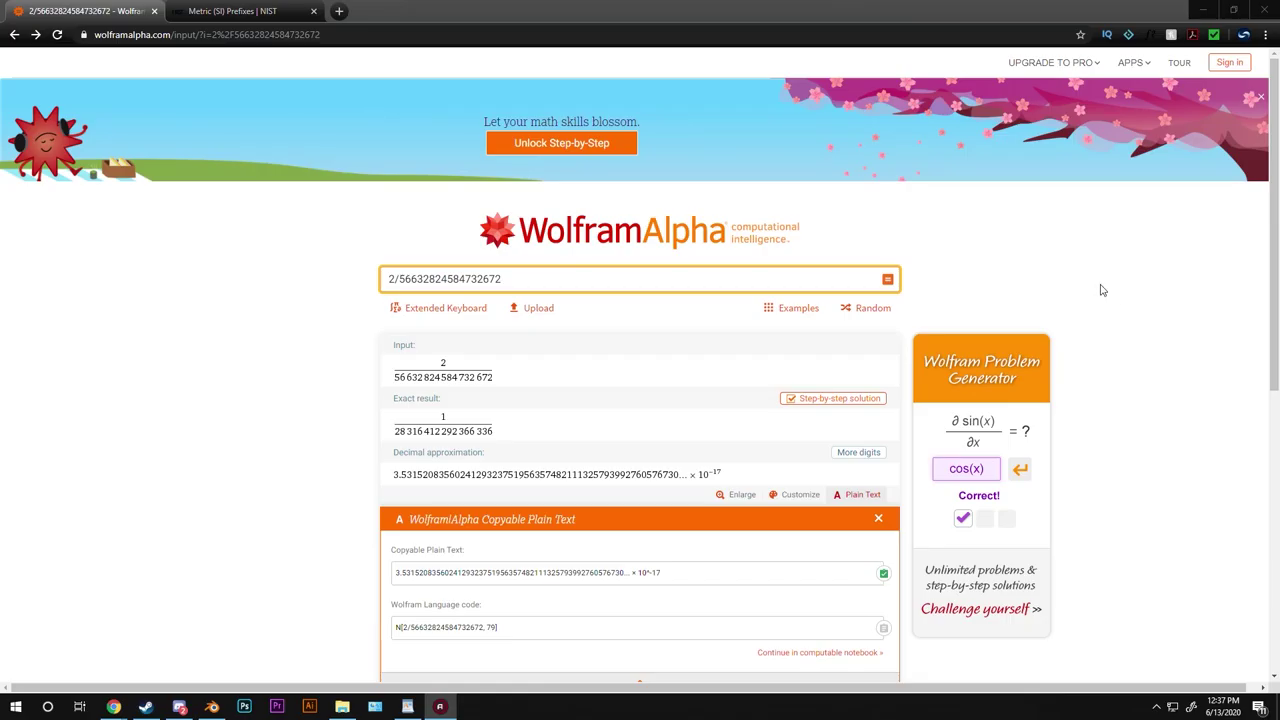
pyautogui.click(886, 281)
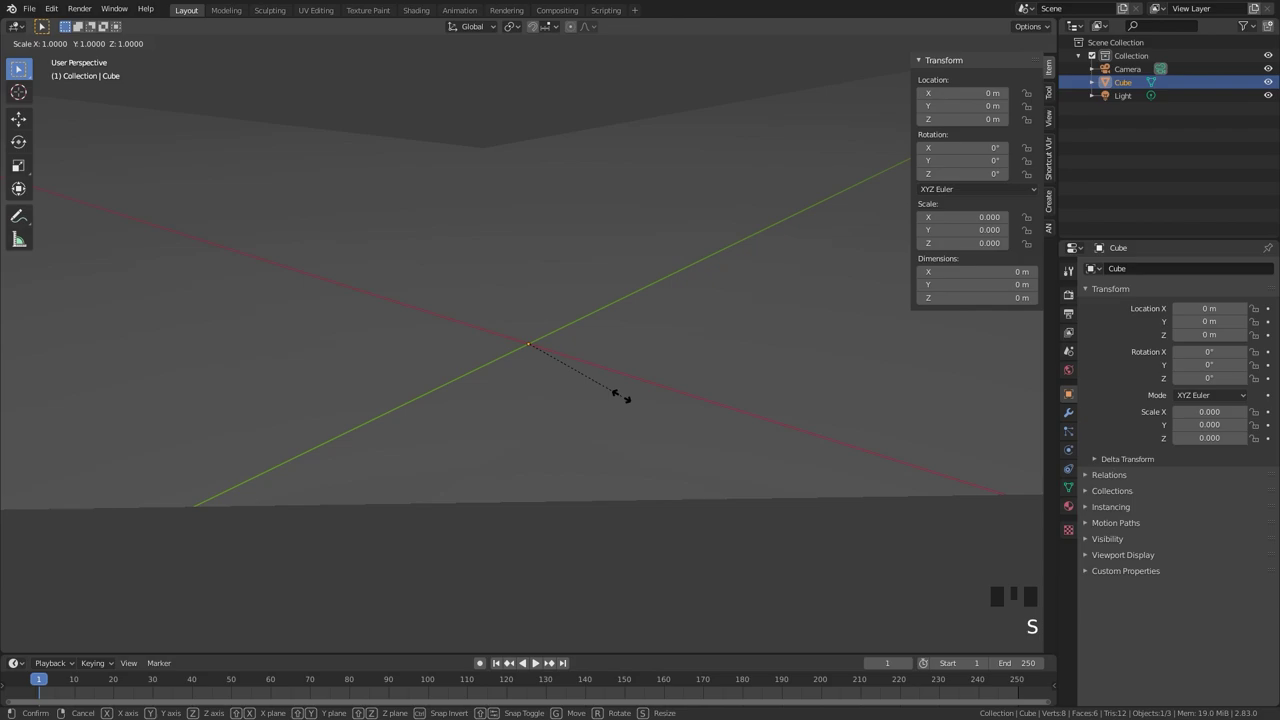
pyautogui.press('Return')
pyautogui.write('s99')
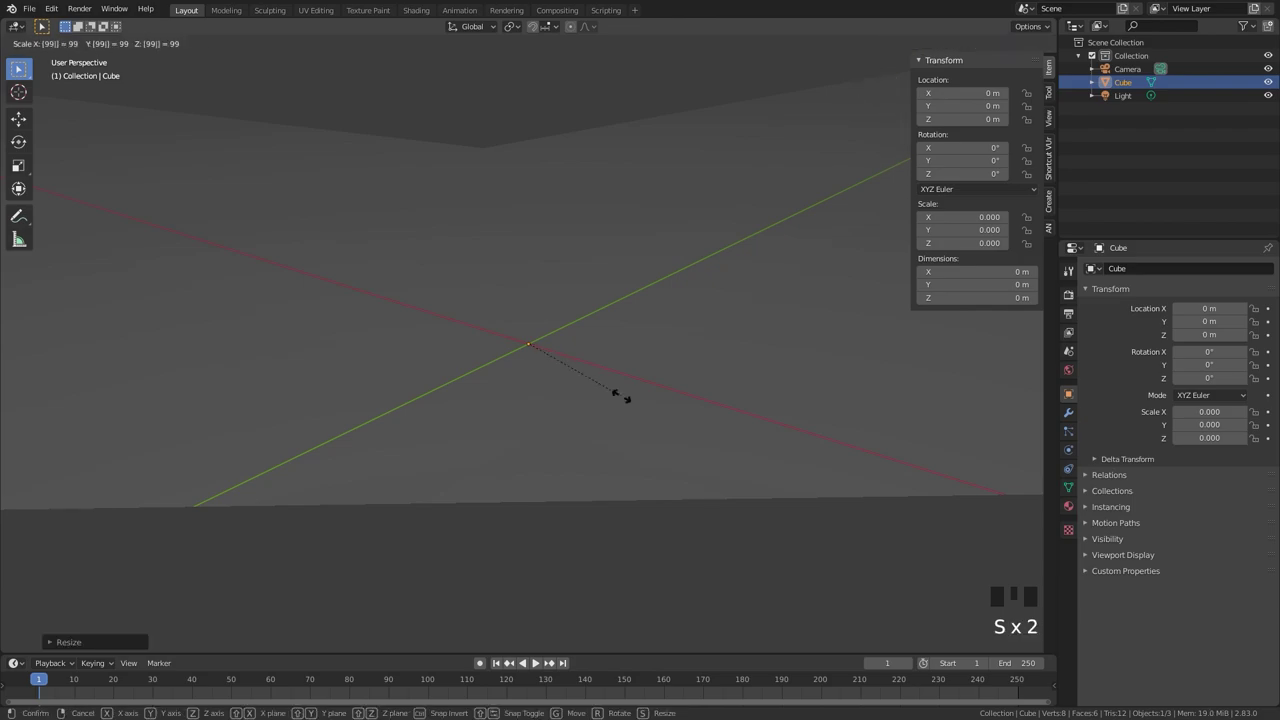
pyautogui.write('9999999999999')
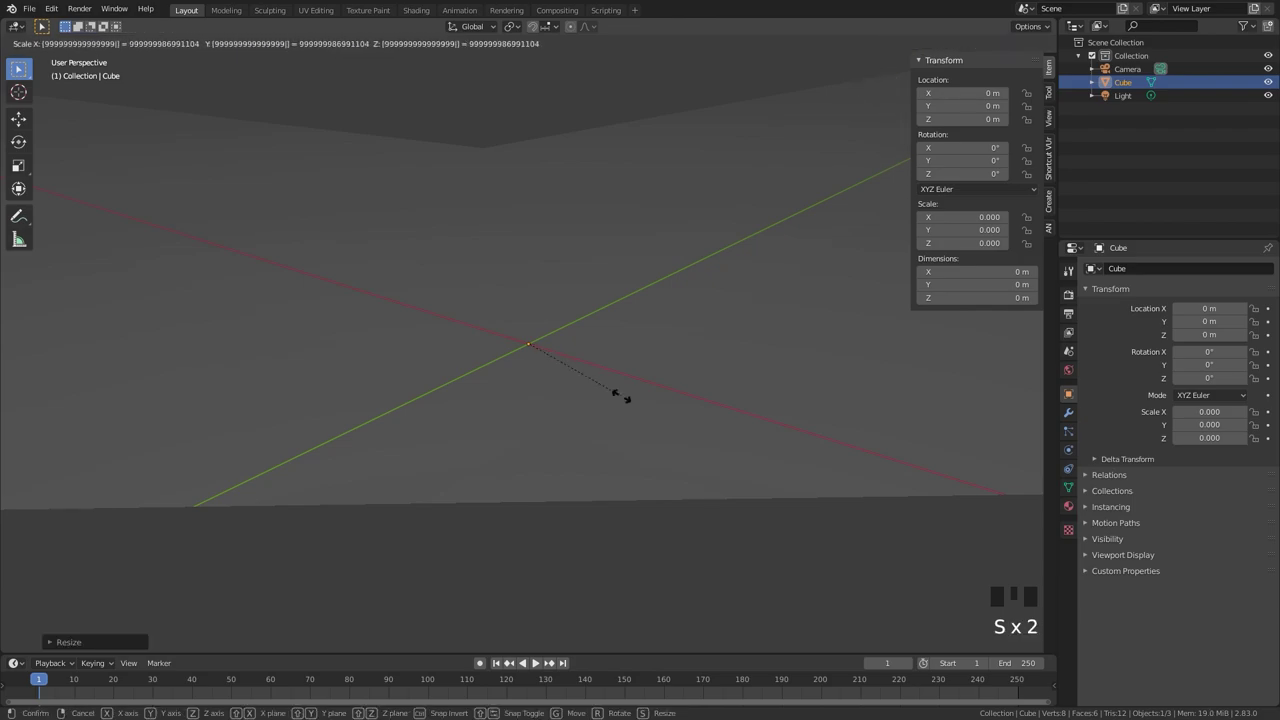
pyautogui.write('99999999999999')
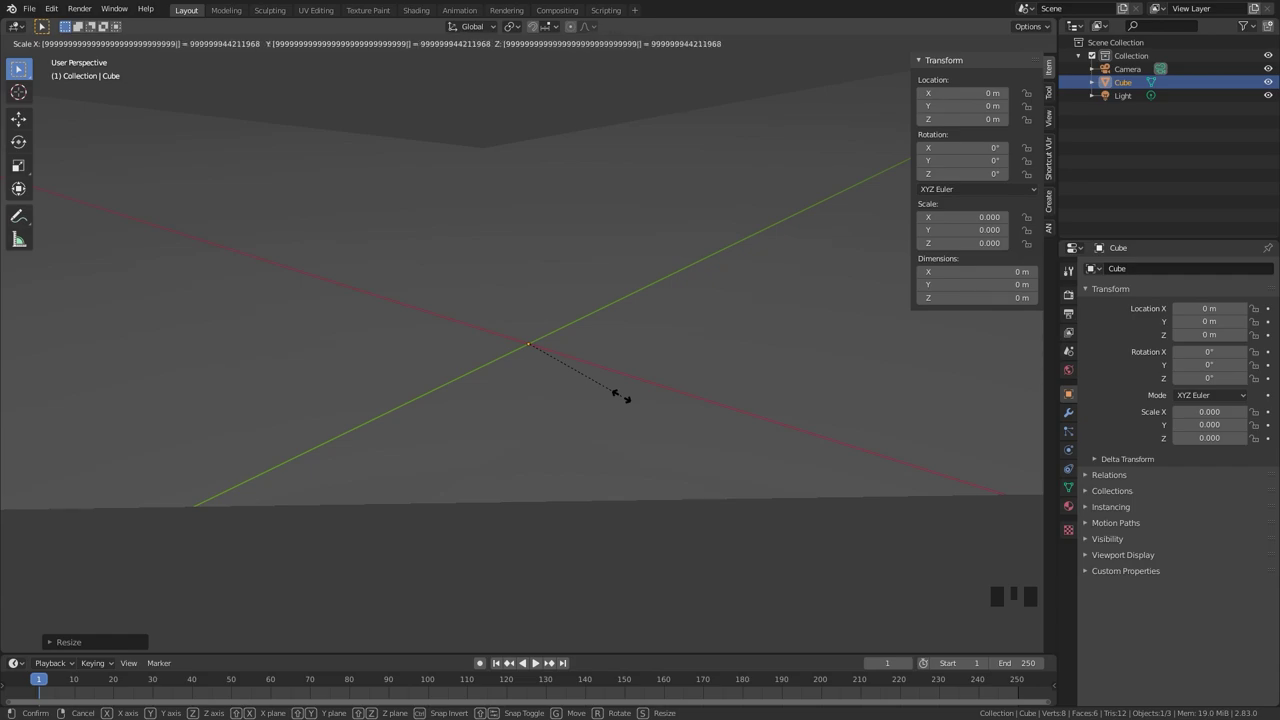
pyautogui.press('Return')
pyautogui.press('x')
pyautogui.click(866, 310)
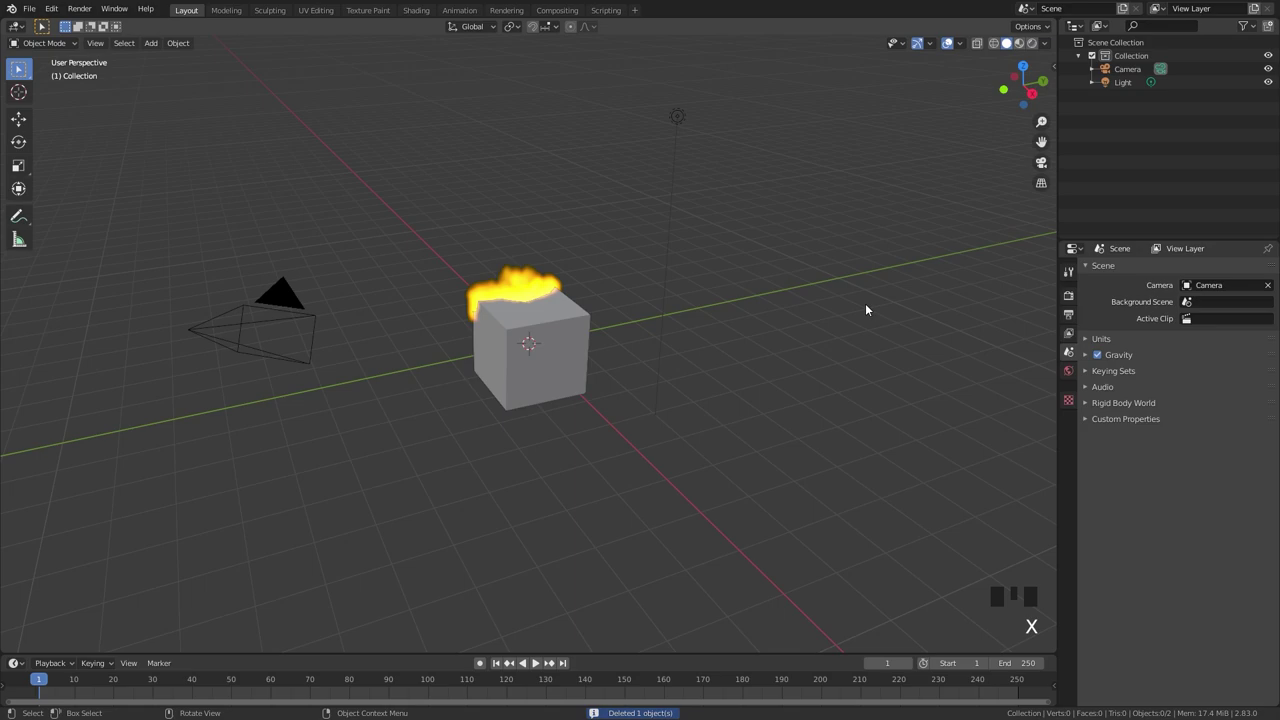
# Add a new mesh cube and show its transform properties in the N sidebar.
pyautogui.hotkey('shift', 'a')
pyautogui.moveTo(824, 304)
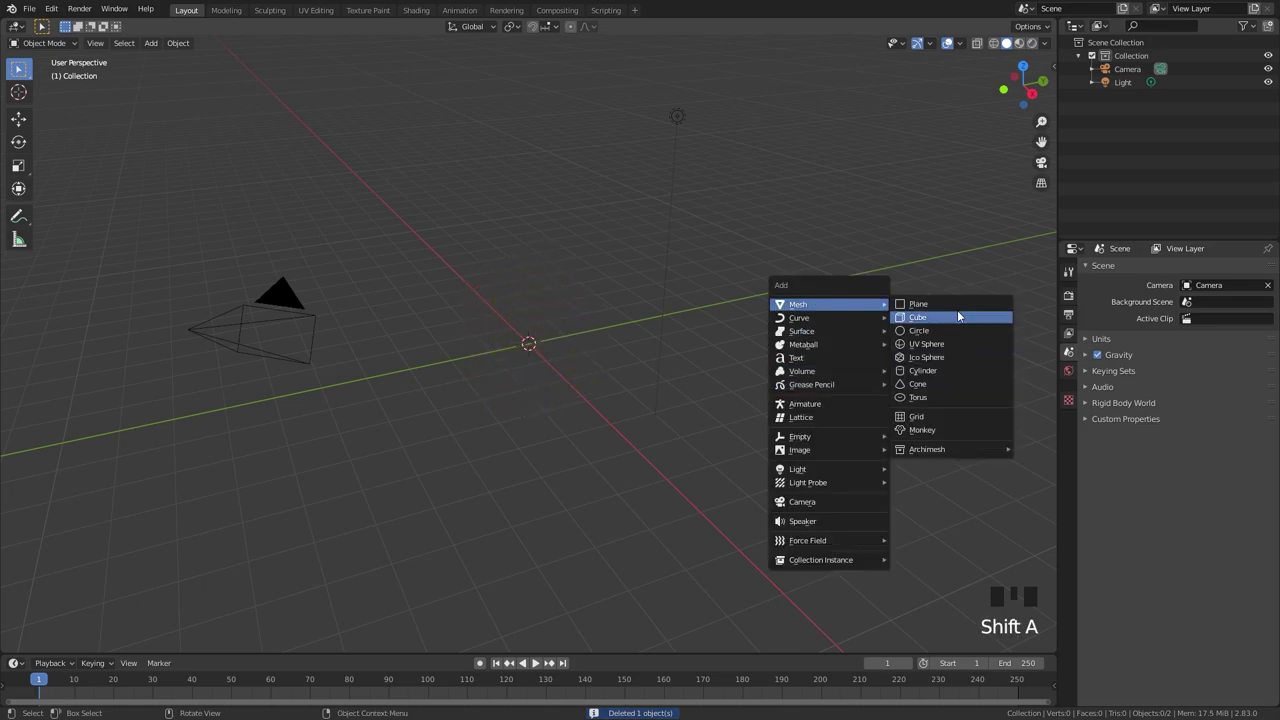
pyautogui.click(942, 316)
pyautogui.press('n')
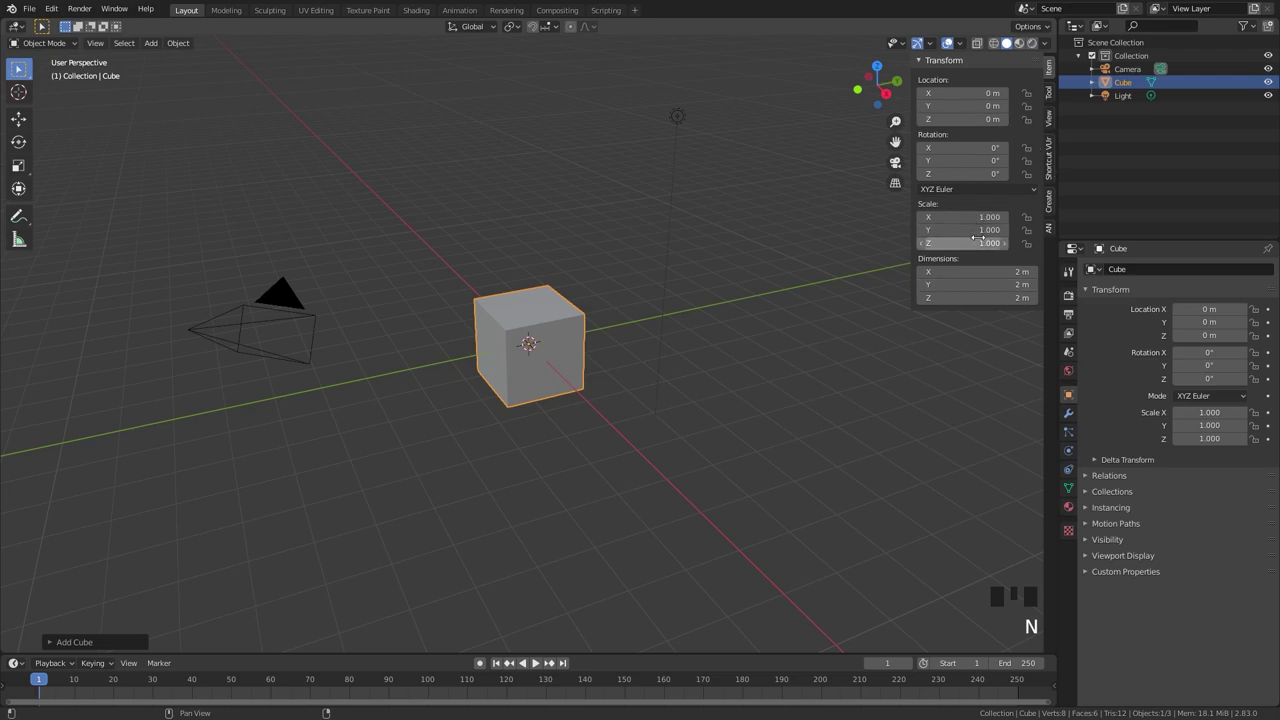
# Scale the cube by 0.5 and apply the scale so it reads 1.000.
pyautogui.scroll(2, 664, 320)
pyautogui.write('s.5')
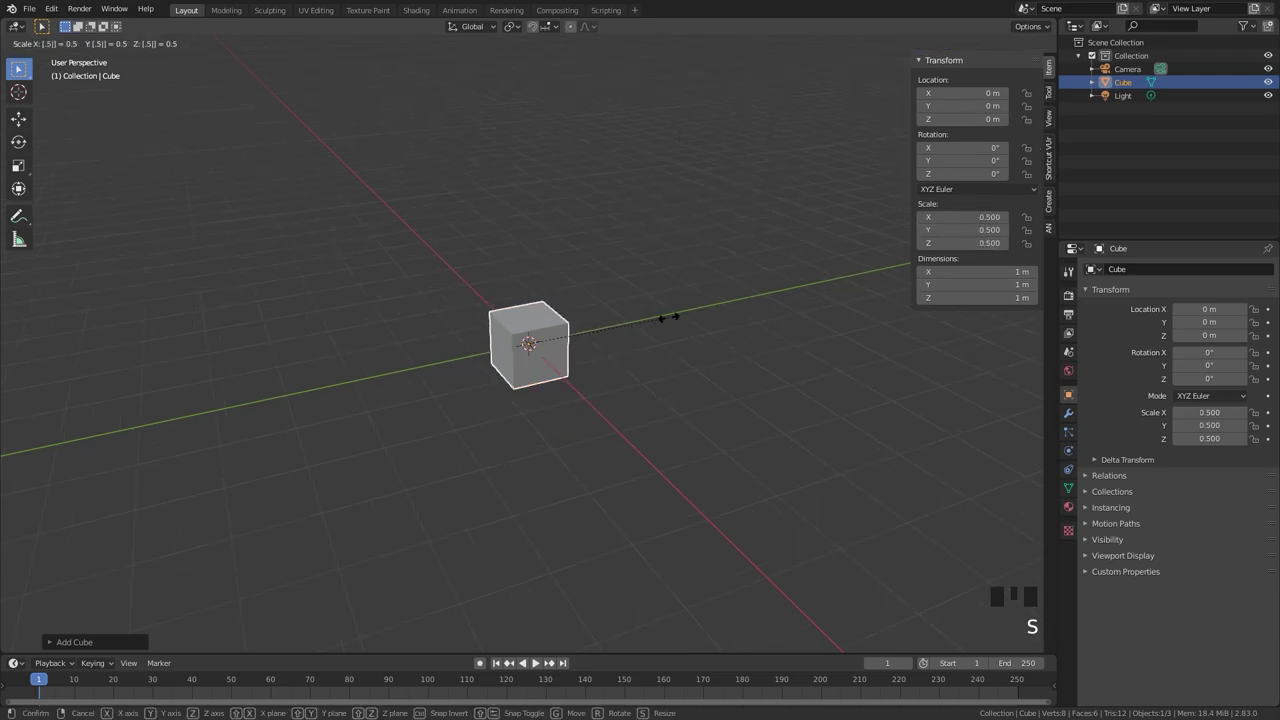
pyautogui.click(668, 317)
pyautogui.moveTo(417, 286); pyautogui.dragTo(640, 290, button='middle')
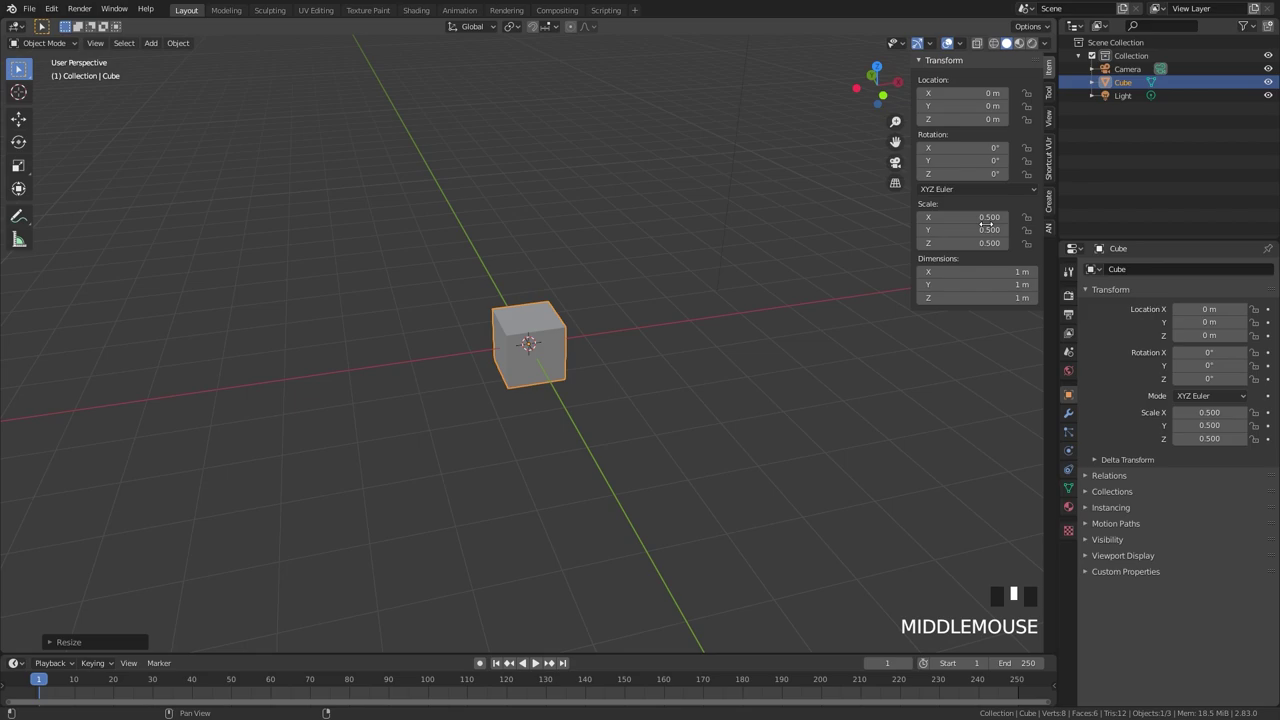
pyautogui.hotkey('ctrl', 'a')
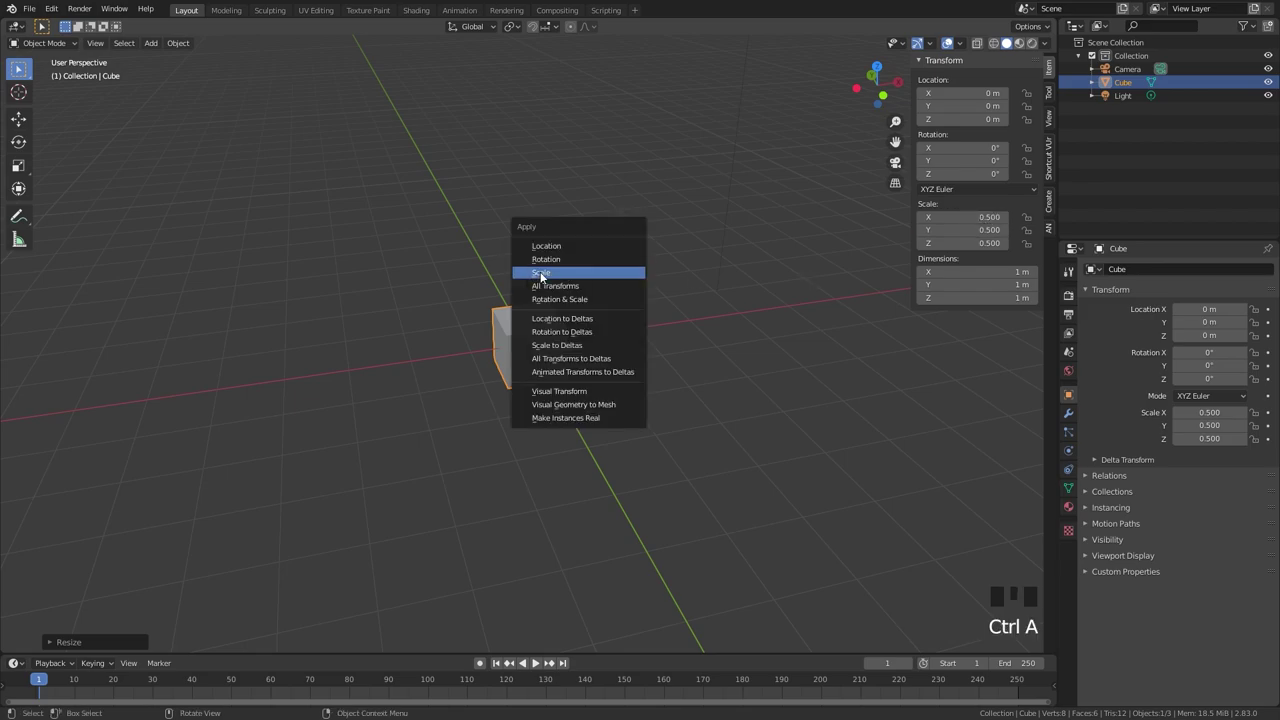
pyautogui.click(541, 273)
pyautogui.press('s')
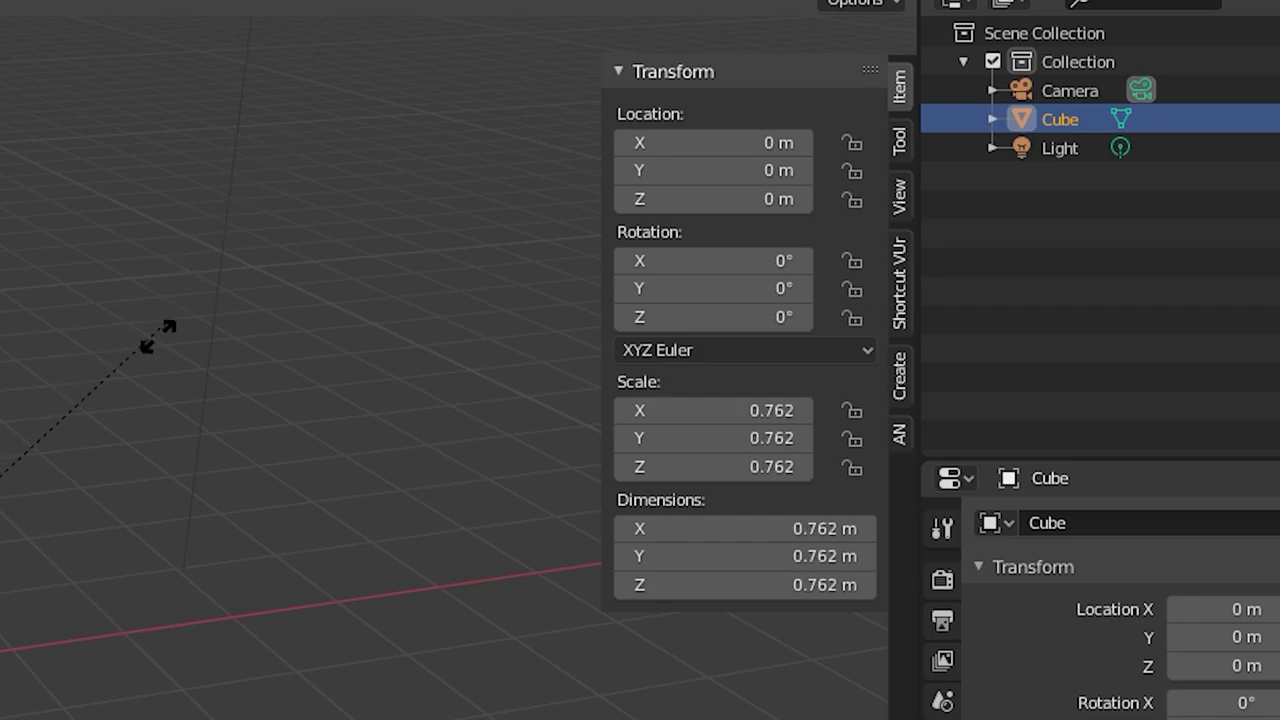
# Try scaling the cube to zero, check its X scale, then undo it.
pyautogui.rightClick(85, 392)
pyautogui.scroll(4, 680, 286)
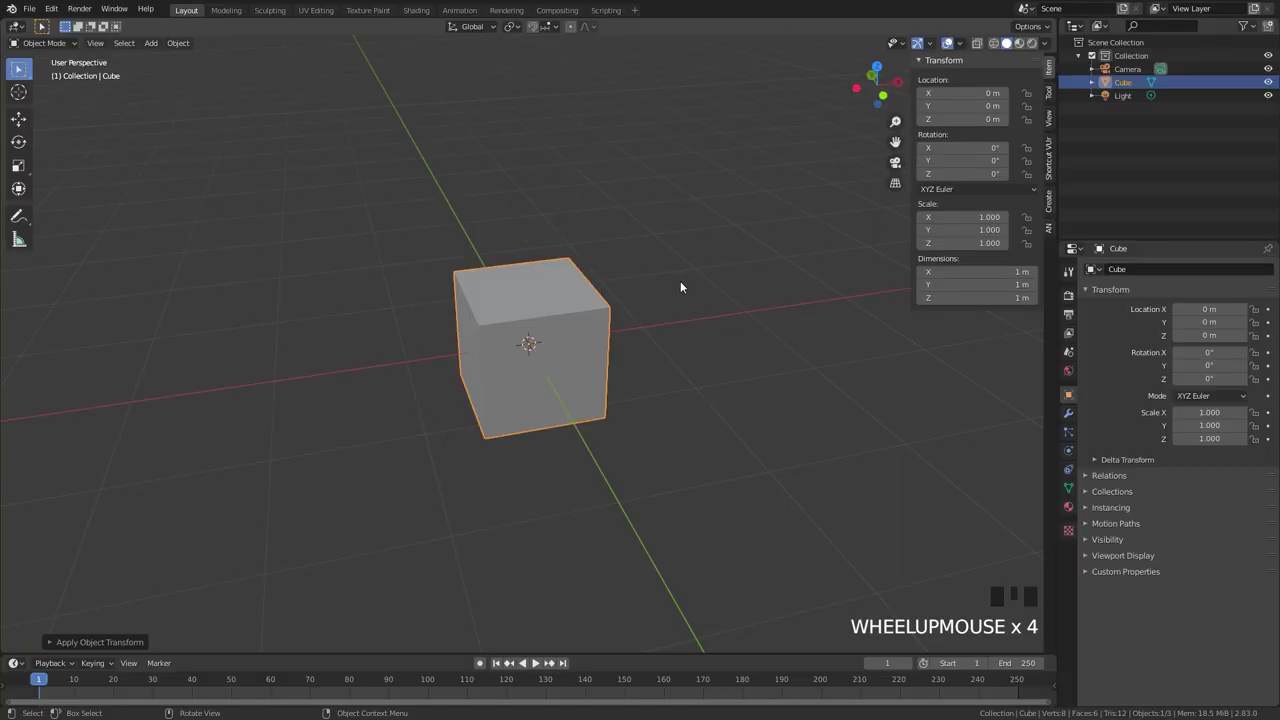
pyautogui.moveTo(680, 286); pyautogui.dragTo(549, 286, button='middle')
pyautogui.scroll(-1, 577, 266)
pyautogui.write('s0')
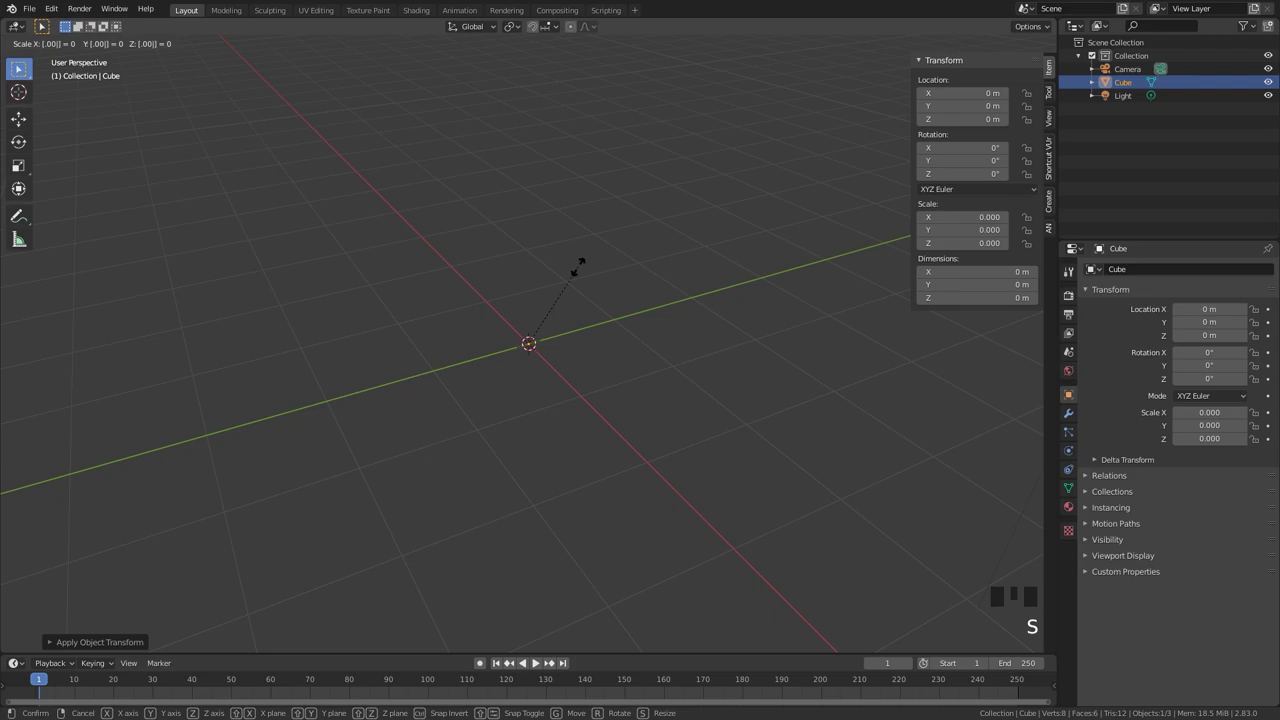
pyautogui.write('000000001')
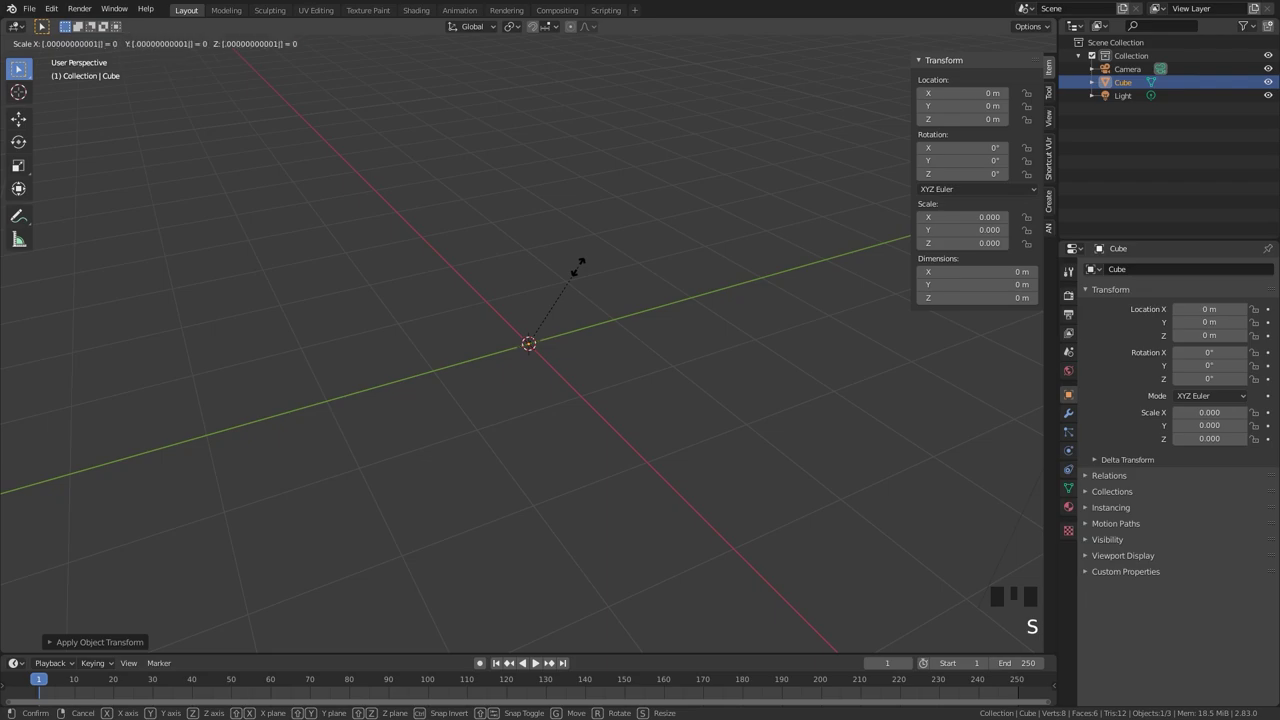
pyautogui.press('\\')
pyautogui.click(960, 218)
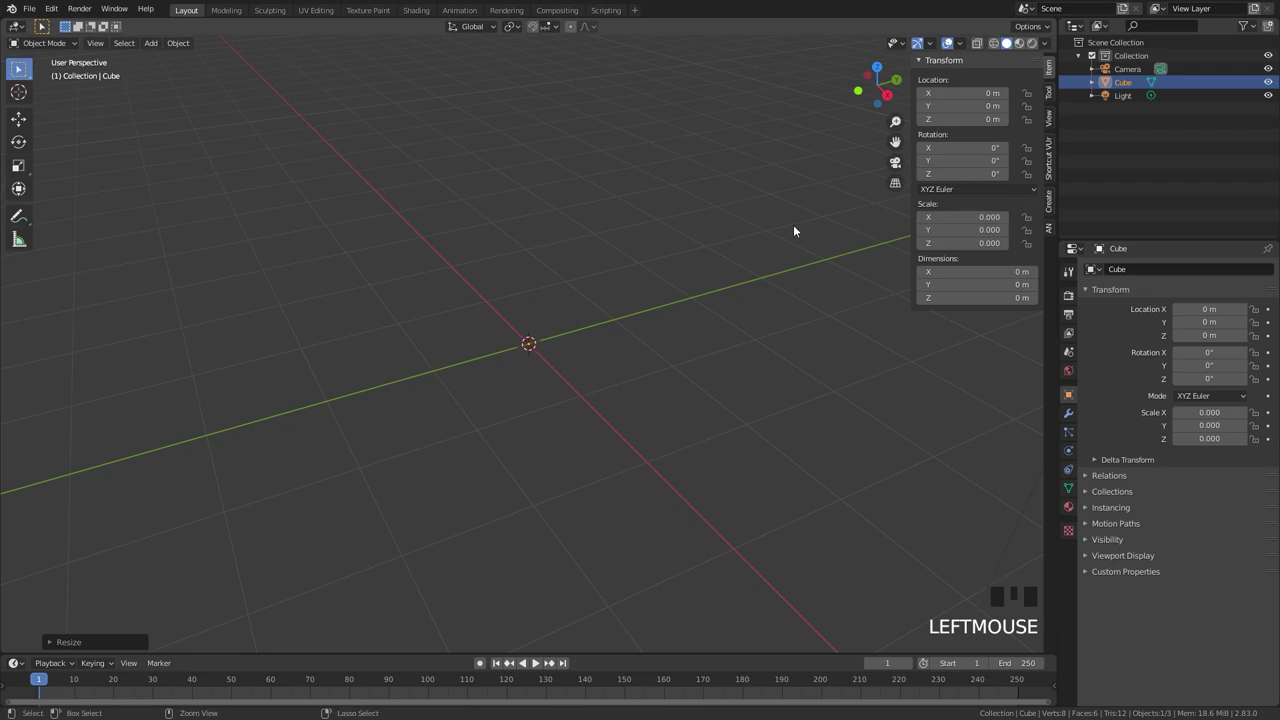
pyautogui.hotkey('ctrl', 'z')
# Scale the cube by a factor of 0.0005.
pyautogui.moveTo(740, 246); pyautogui.dragTo(783, 266, button='middle')
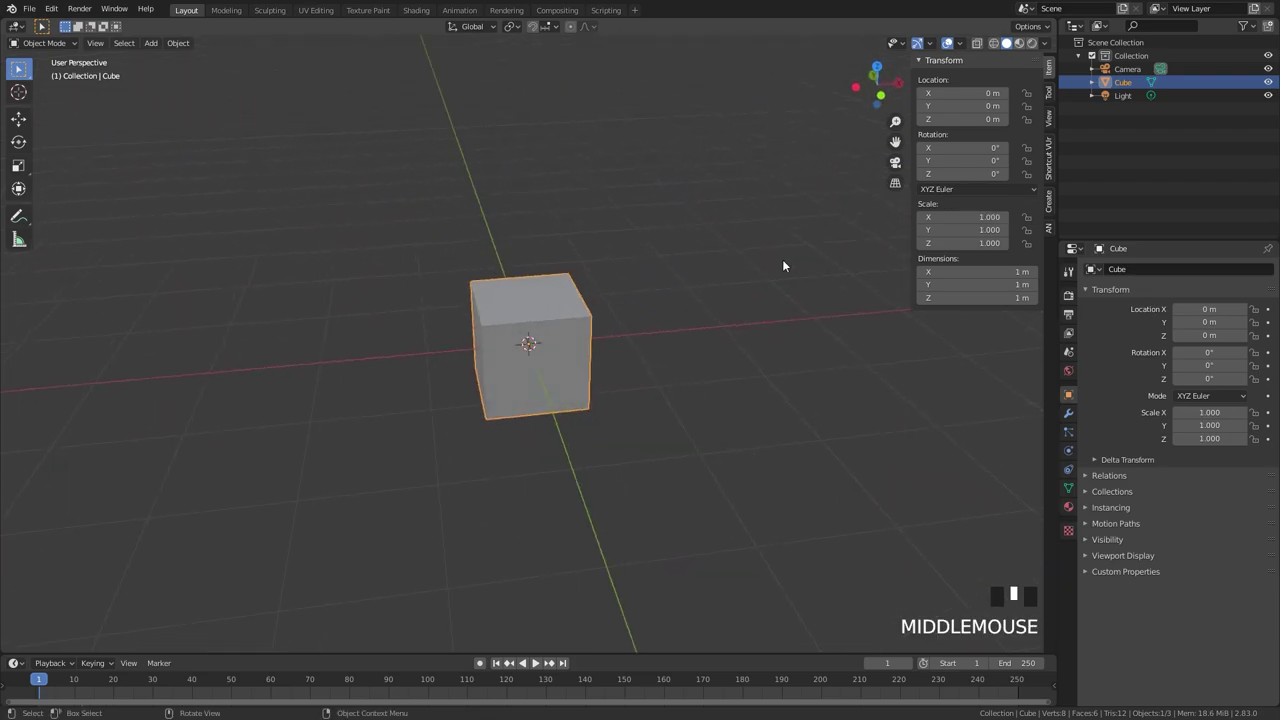
pyautogui.write('s.00')
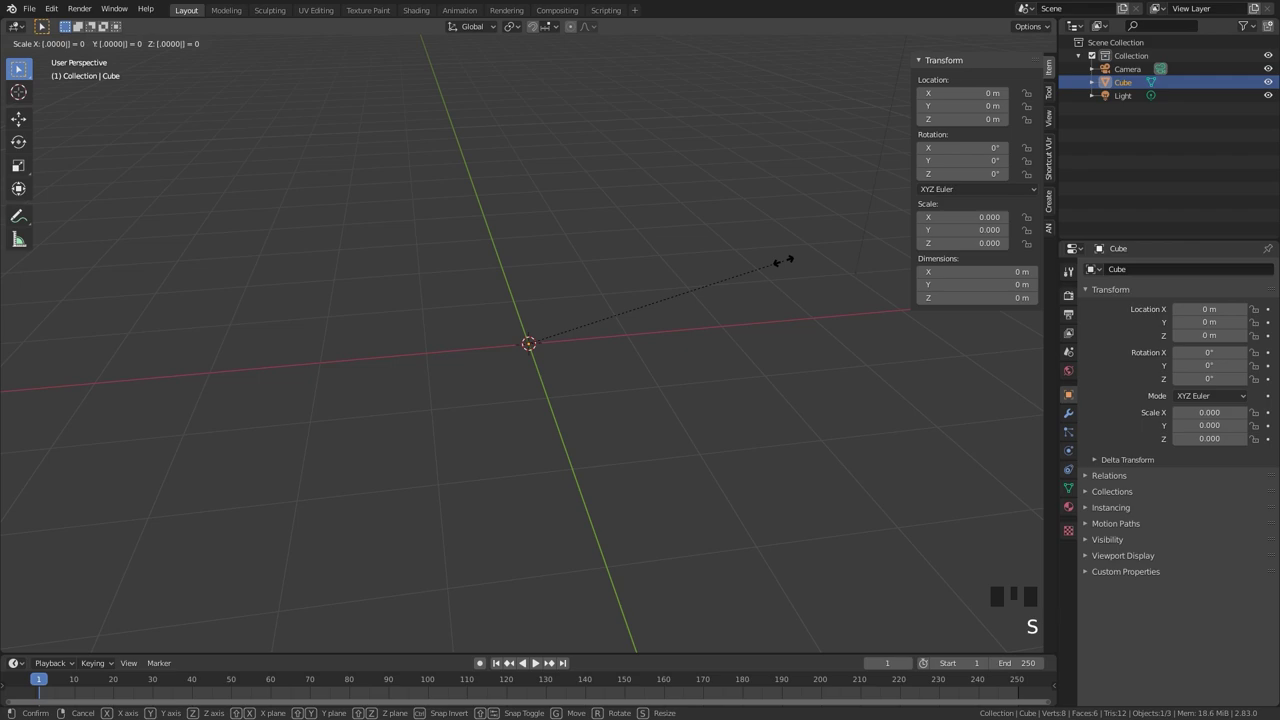
pyautogui.write('05')
pyautogui.press('Return')
pyautogui.scroll(-2, 620, 290)
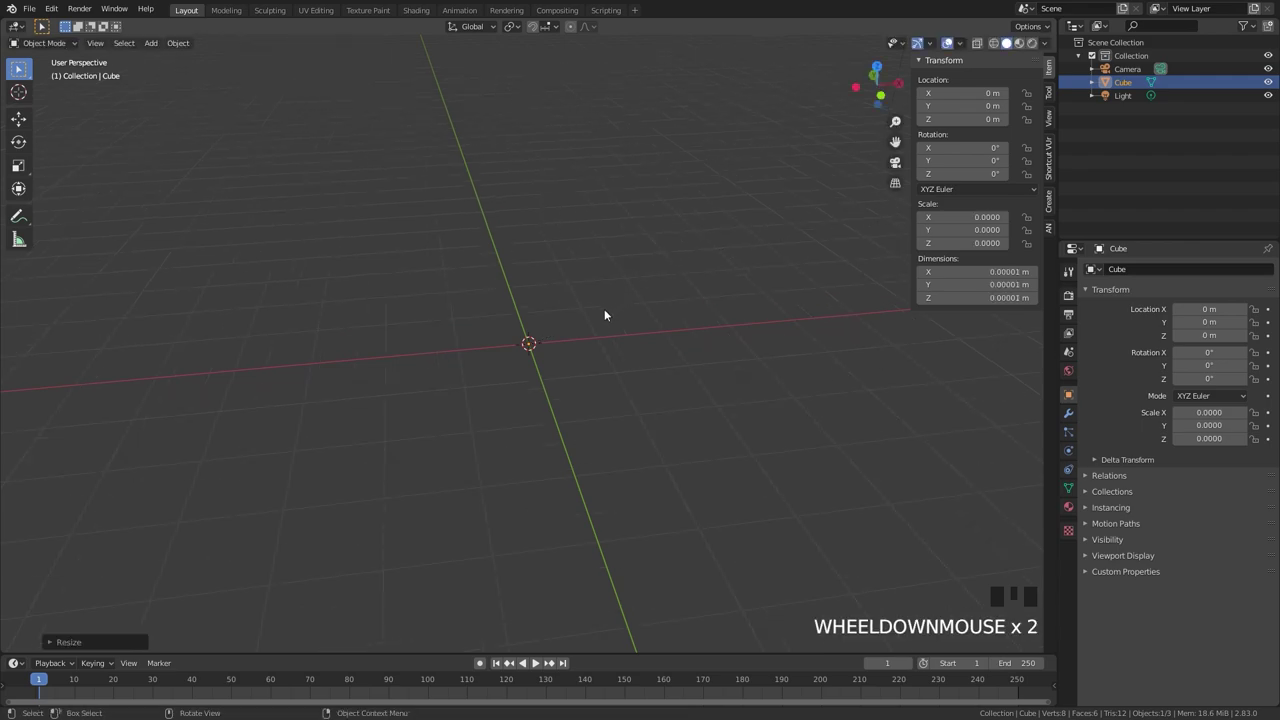
pyautogui.moveTo(604, 309); pyautogui.dragTo(634, 303, button='middle')
# Scale the cube by 0.0001 and inspect its exact X scale value, about 1.00152e-09.
pyautogui.click(974, 217)
pyautogui.write('s')
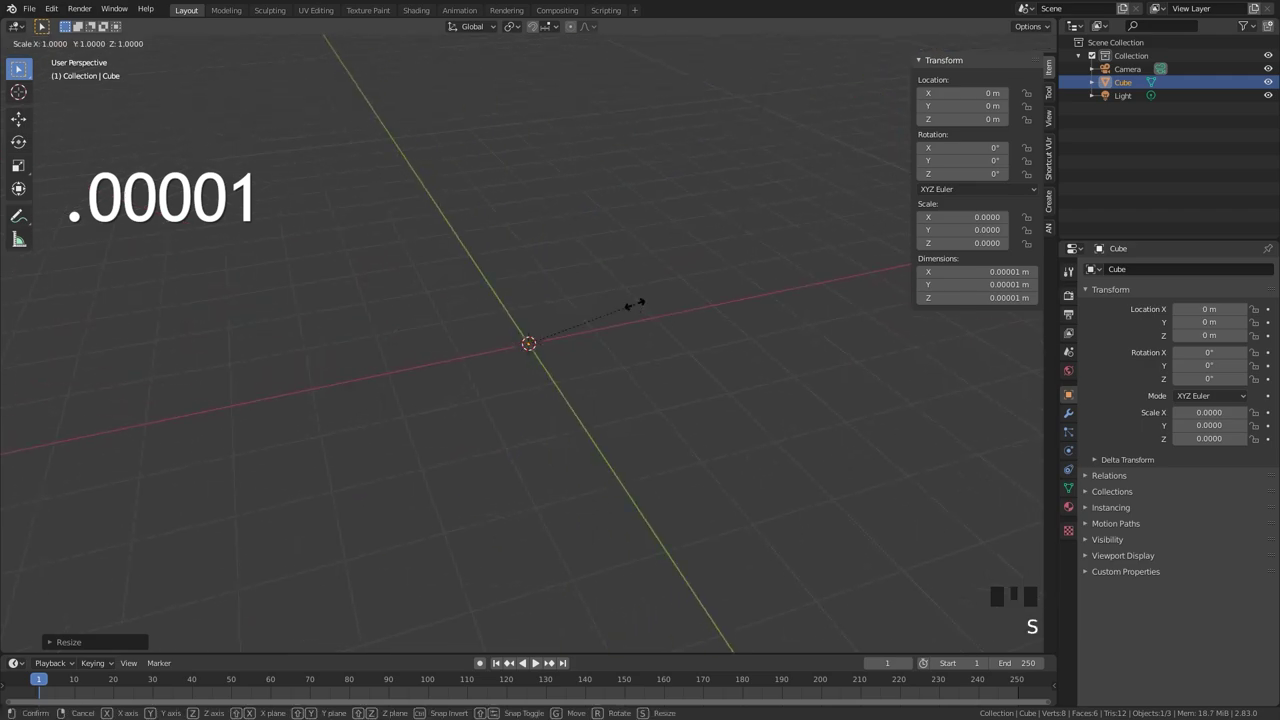
pyautogui.write('.0001')
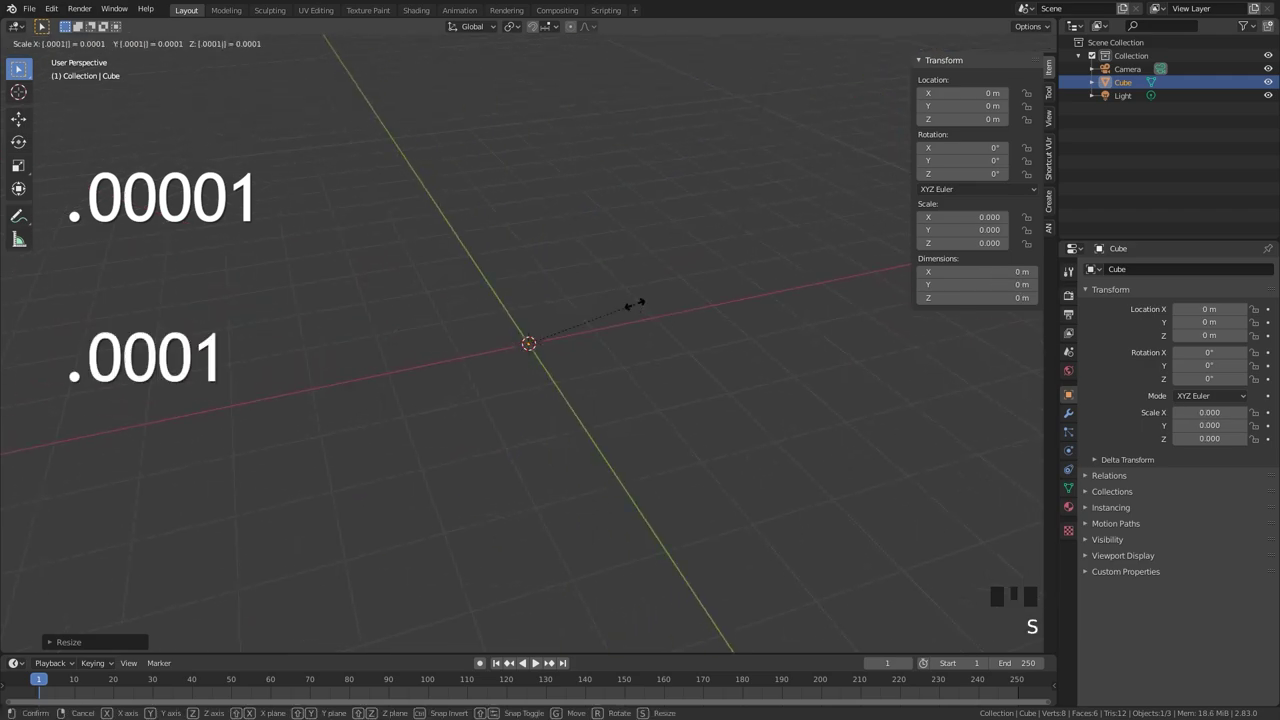
pyautogui.click(634, 303)
pyautogui.click(988, 217)
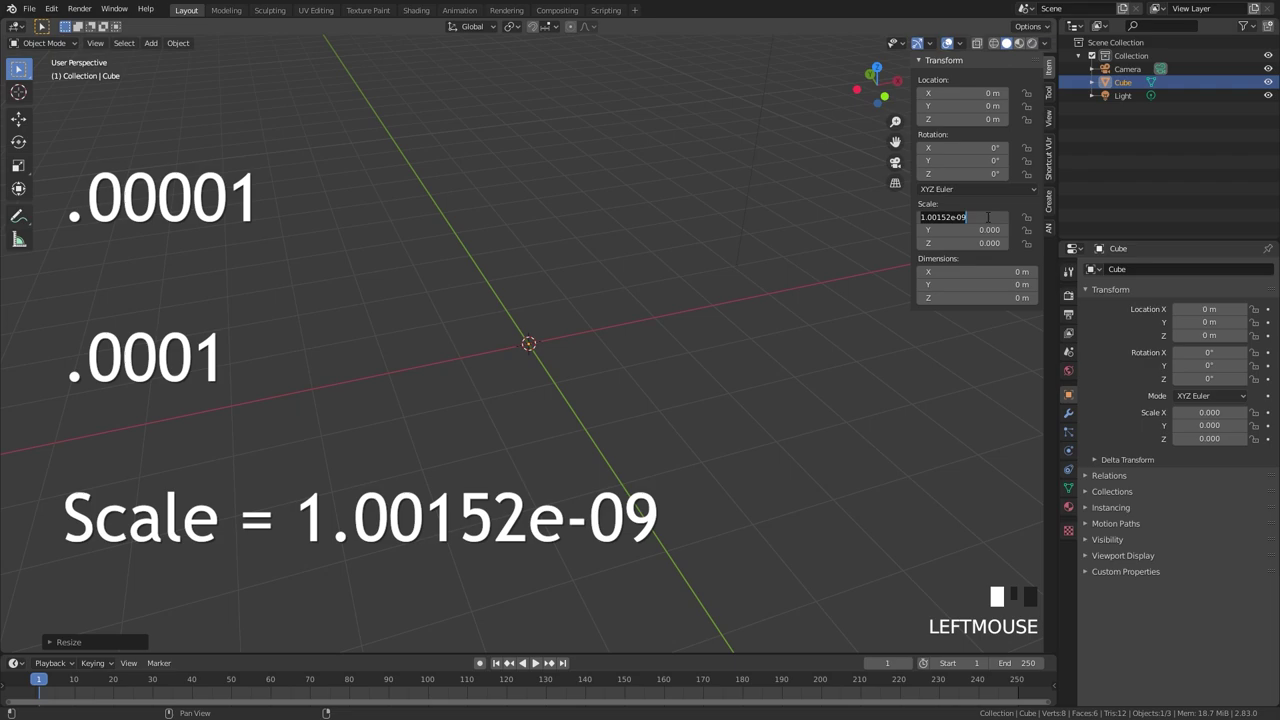
pyautogui.click(743, 249)
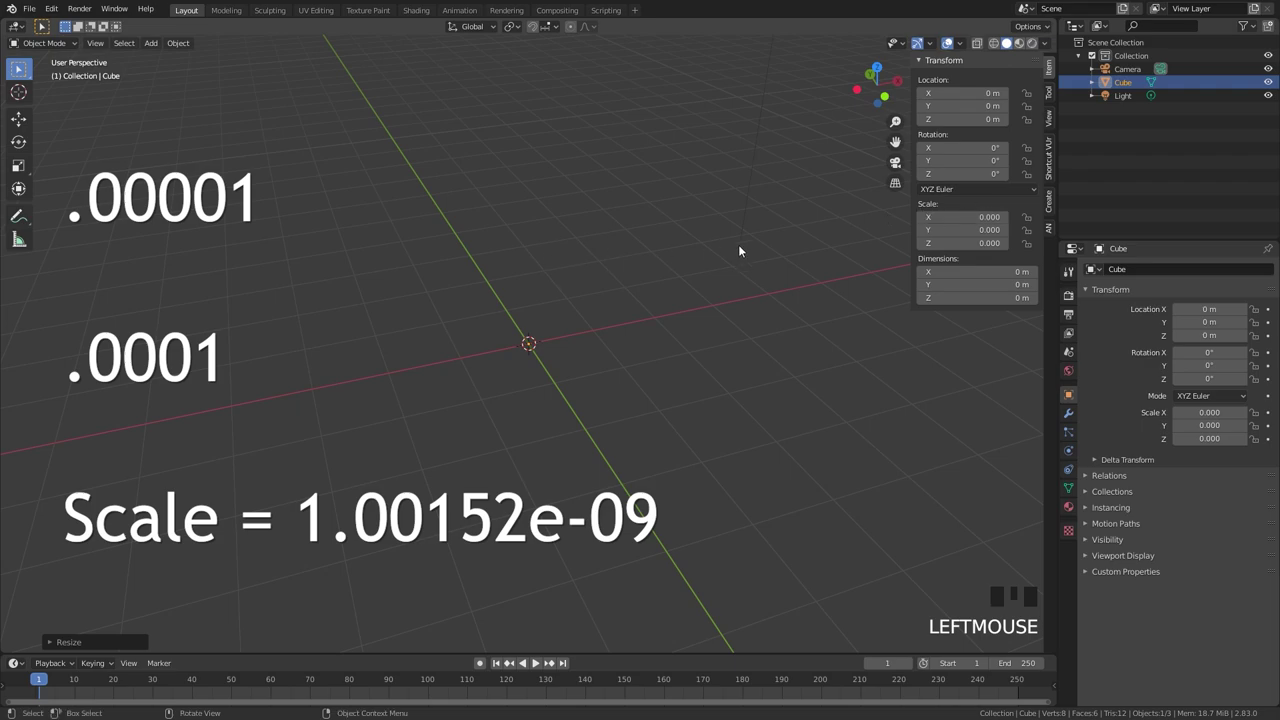
pyautogui.moveTo(743, 249); pyautogui.dragTo(837, 234, button='middle')
pyautogui.scroll(2, 837, 234)
# Edit the cube's combined X–Z scale value, changing its exponent toward 1.00152e-24.
pyautogui.click(988, 217)
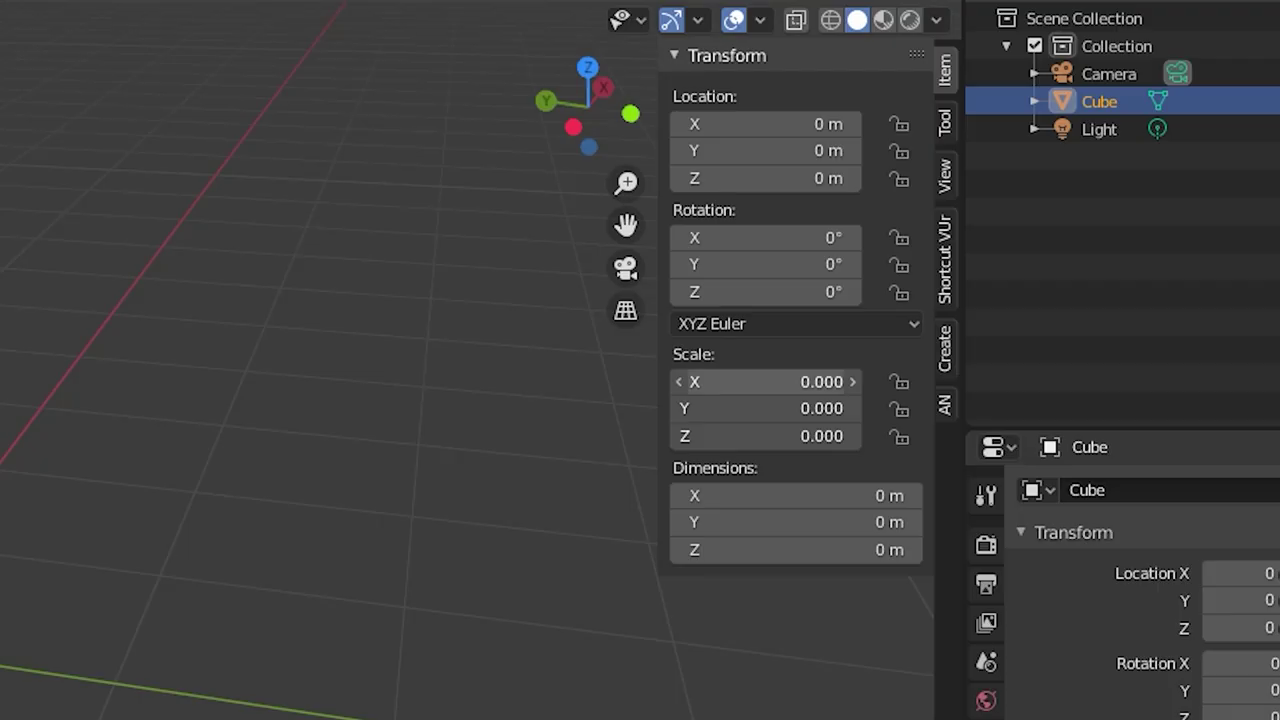
pyautogui.moveTo(740, 381); pyautogui.dragTo(757, 390)
pyautogui.click(824, 381)
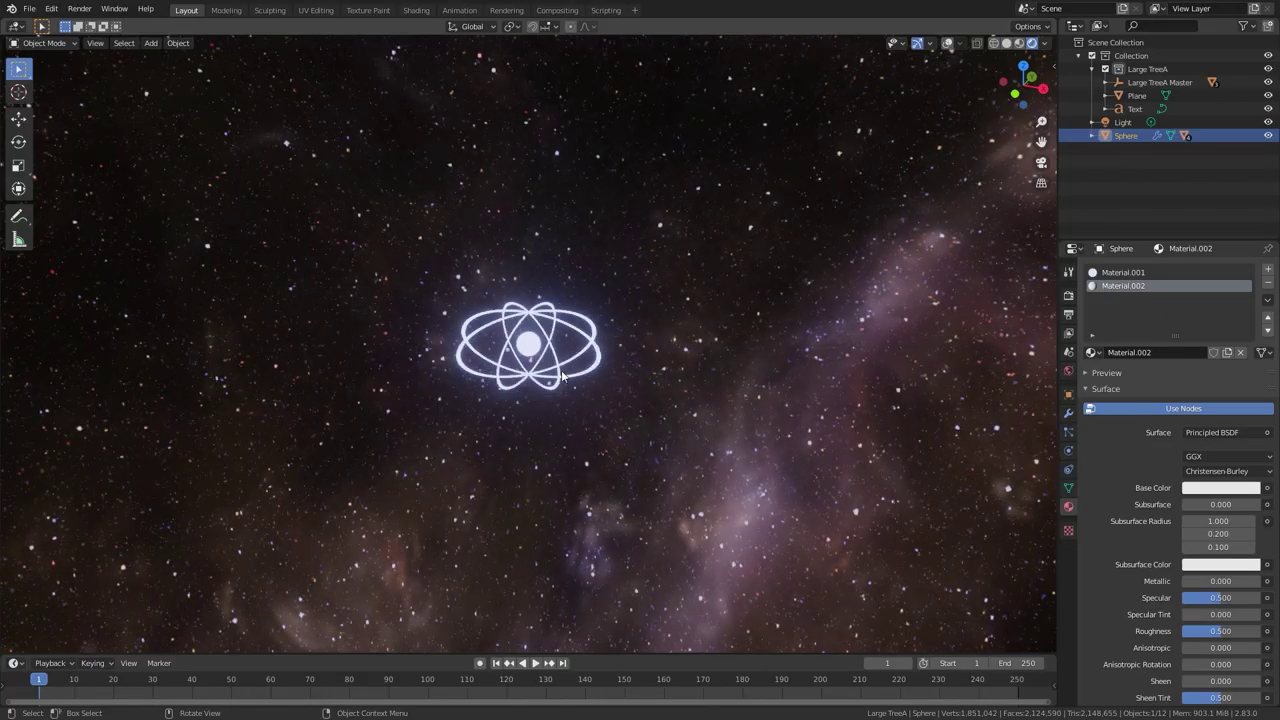
# Scale the glowing atom sphere up repeatedly until it extends beyond the view.
pyautogui.click(940, 398)
pyautogui.press('s')
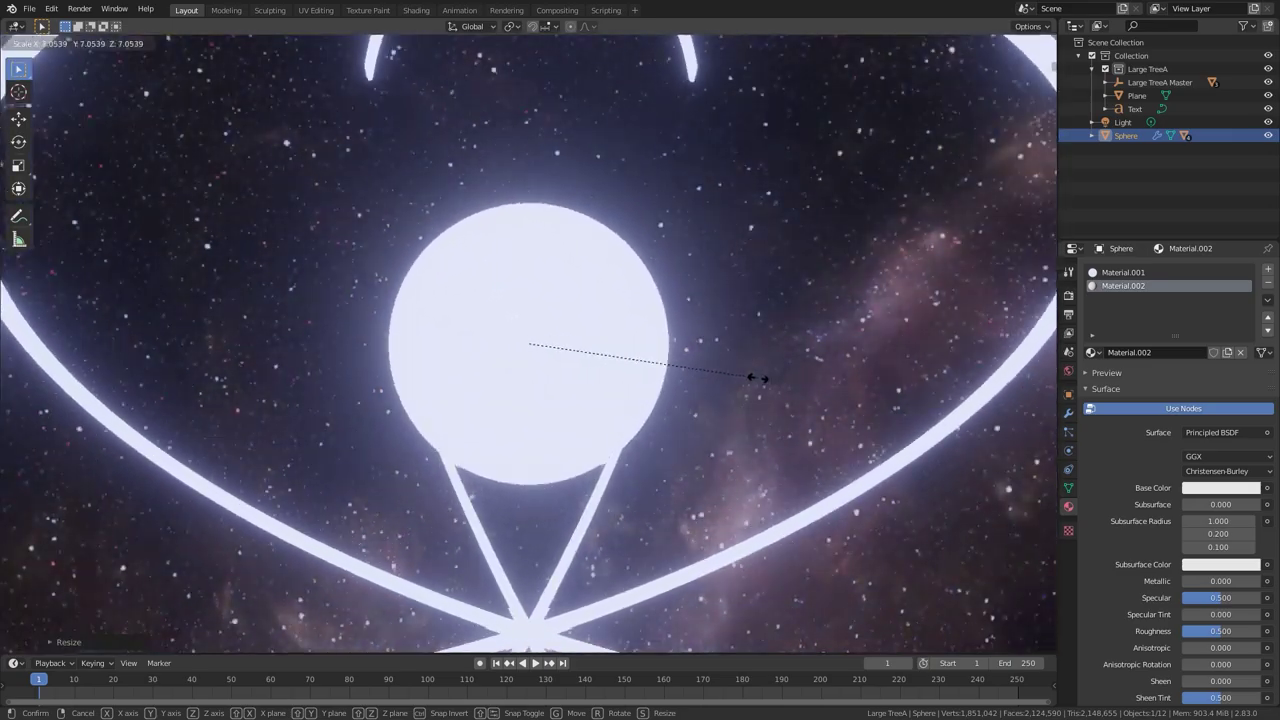
pyautogui.click(762, 341)
pyautogui.press('s')
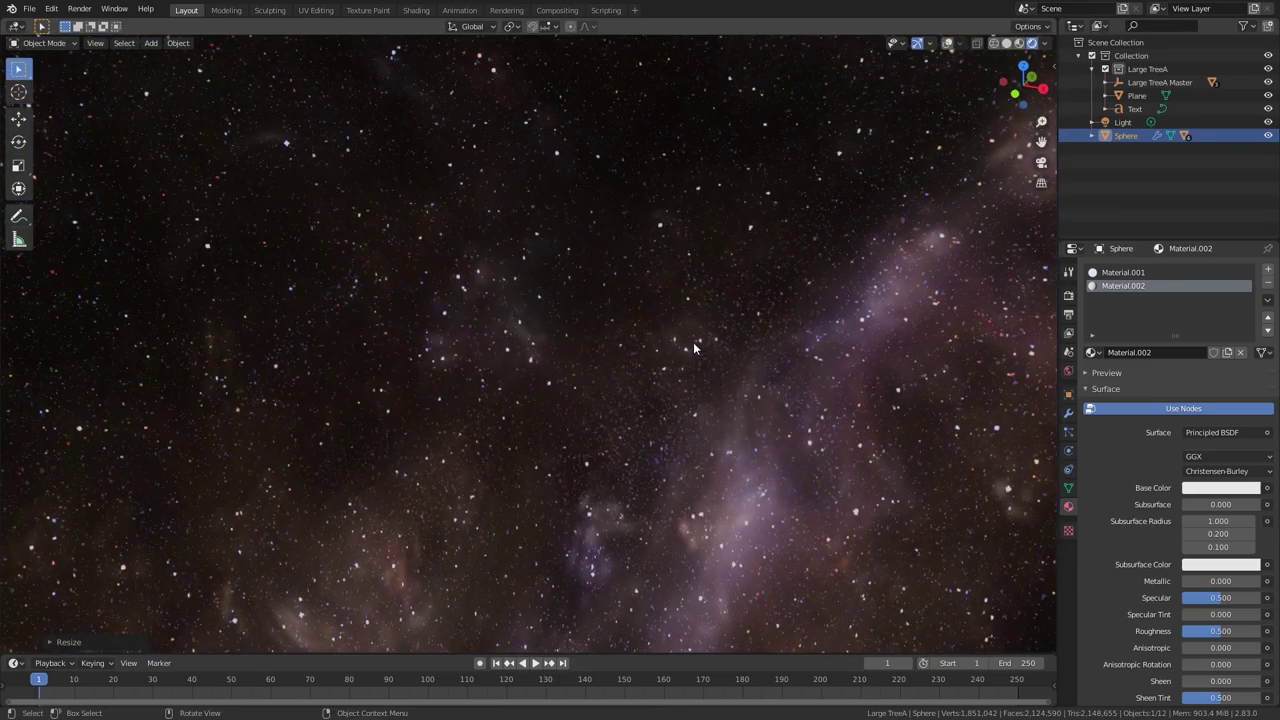
pyautogui.click(677, 355)
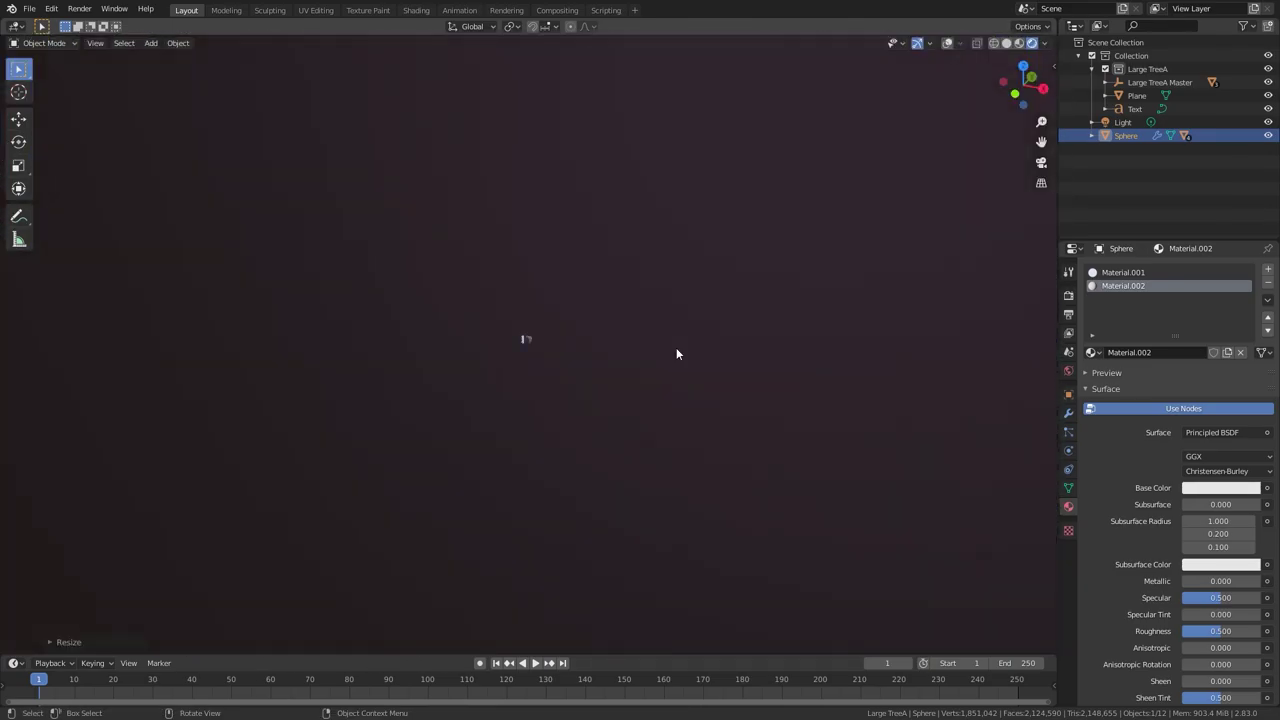
pyautogui.scroll(10, 541, 331)
pyautogui.scroll(-3, 540, 331)
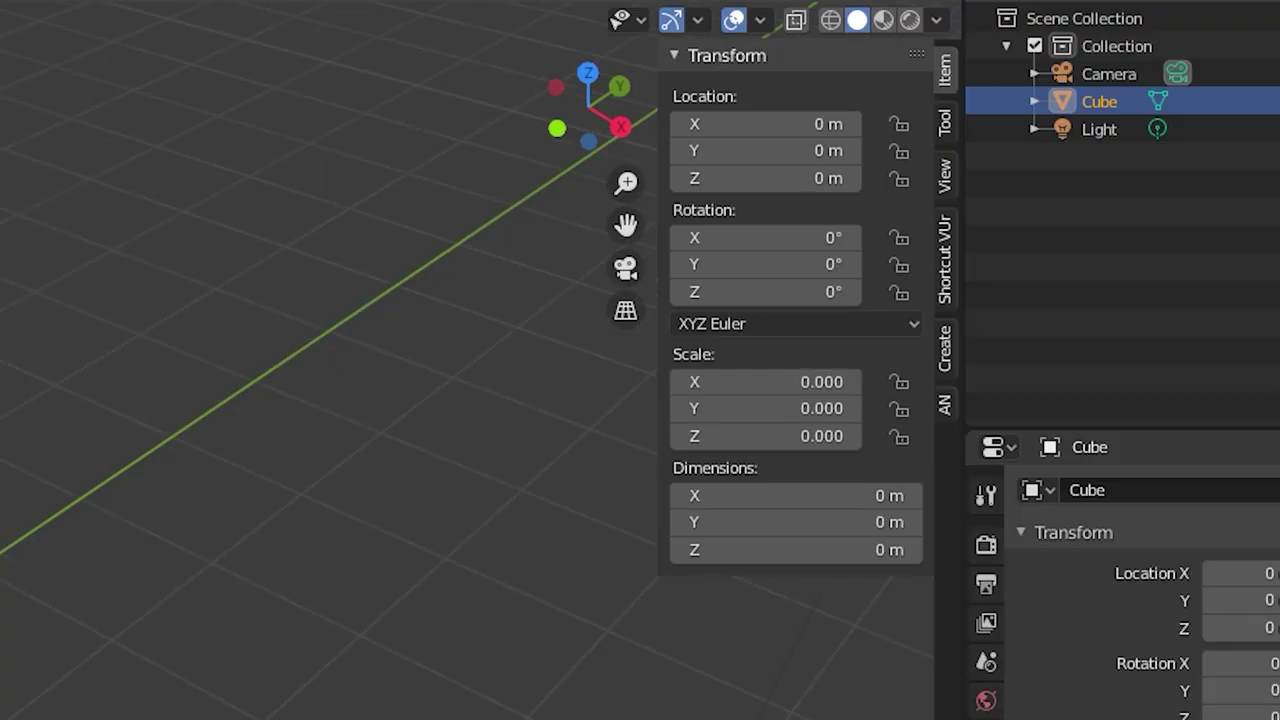
# Edit the X–Z scale together, trimming the e-35 exponent, and commit it.
pyautogui.moveTo(400, 470); pyautogui.dragTo(150, 470, button='middle')
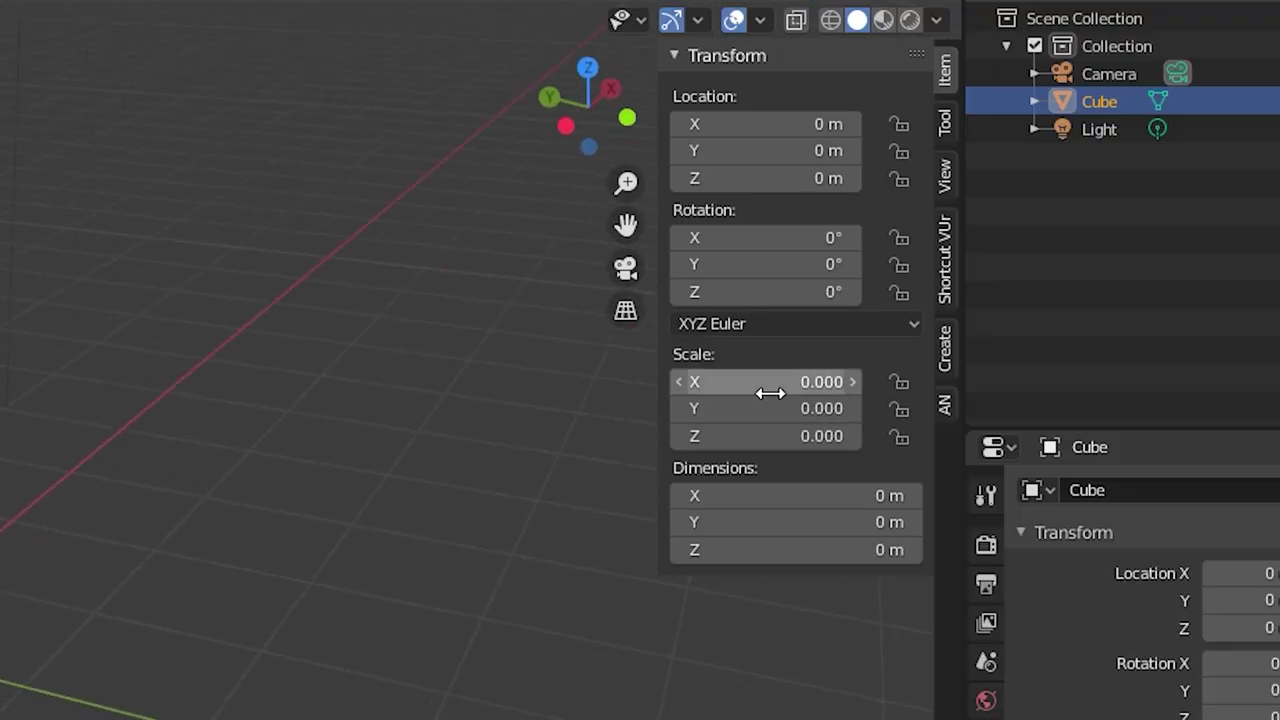
pyautogui.moveTo(766, 382); pyautogui.dragTo(766, 436)
pyautogui.click(824, 390)
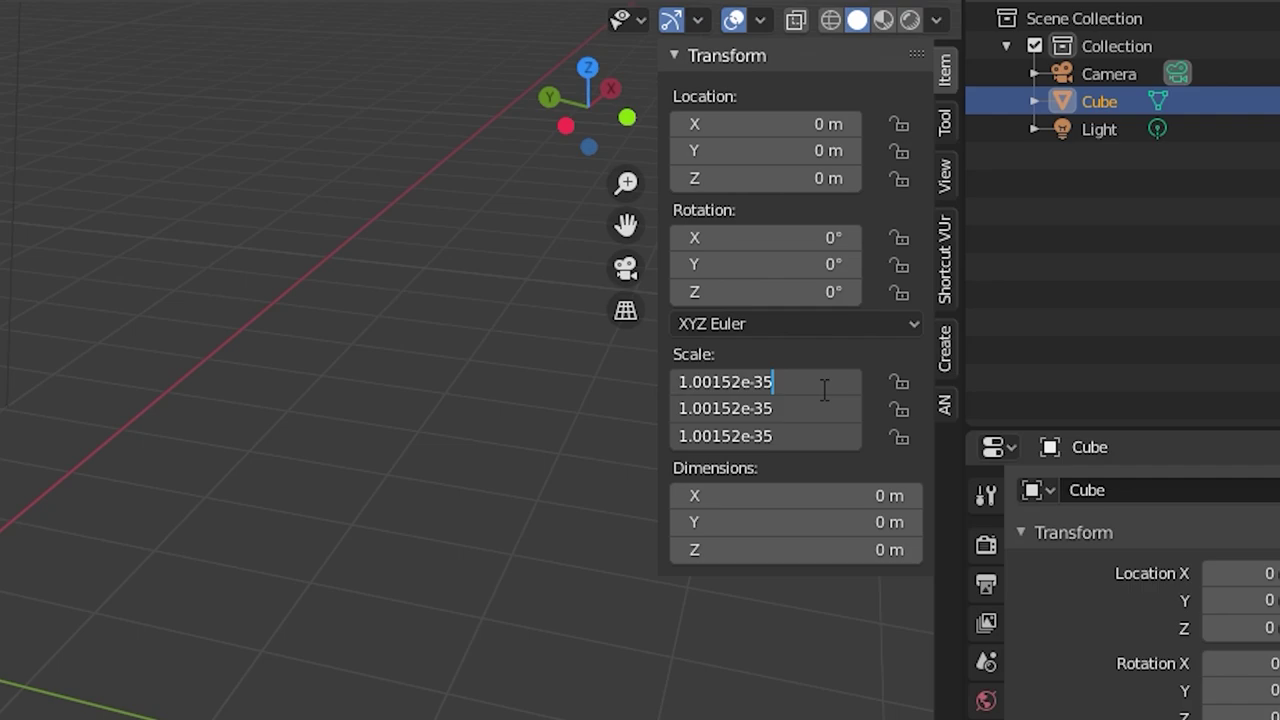
pyautogui.press('BackSpace')
pyautogui.press('BackSpace')
pyautogui.press('Return')
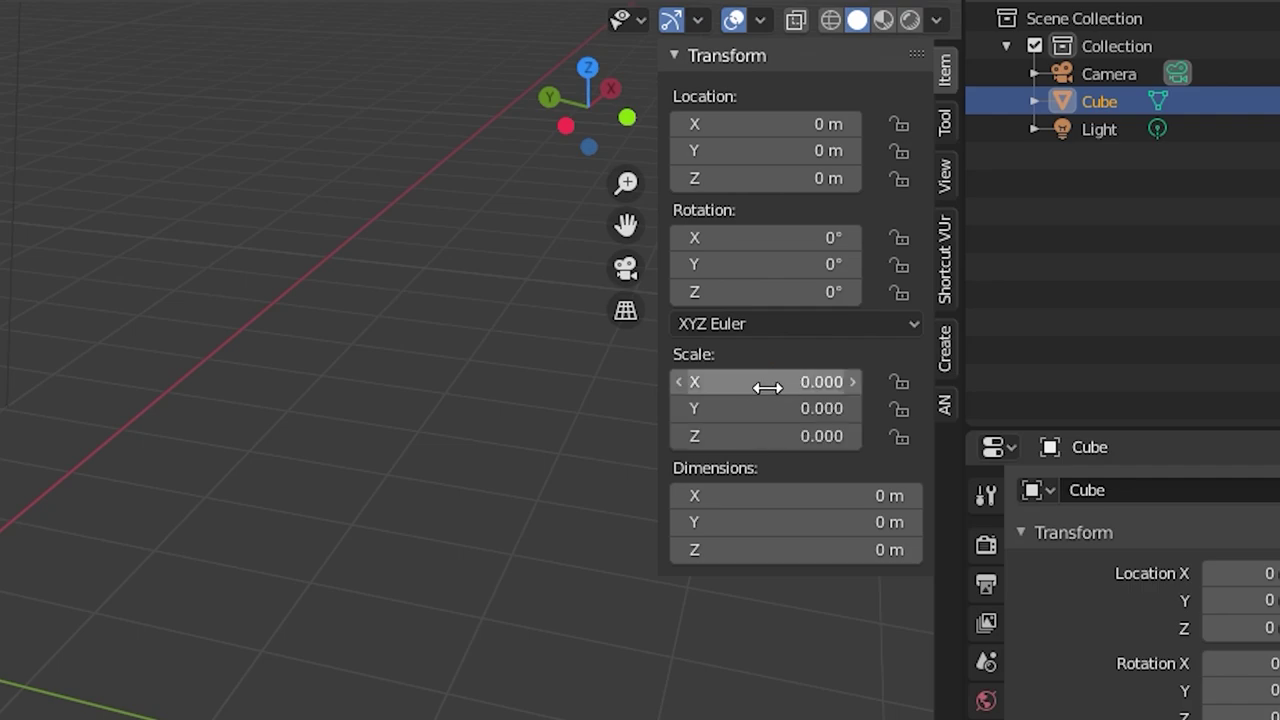
# Try a 1.4013e-46 scale, then paste 1.4013e-45 back on all three axes.
pyautogui.click(767, 387)
pyautogui.hotkey('ctrl', 'c')
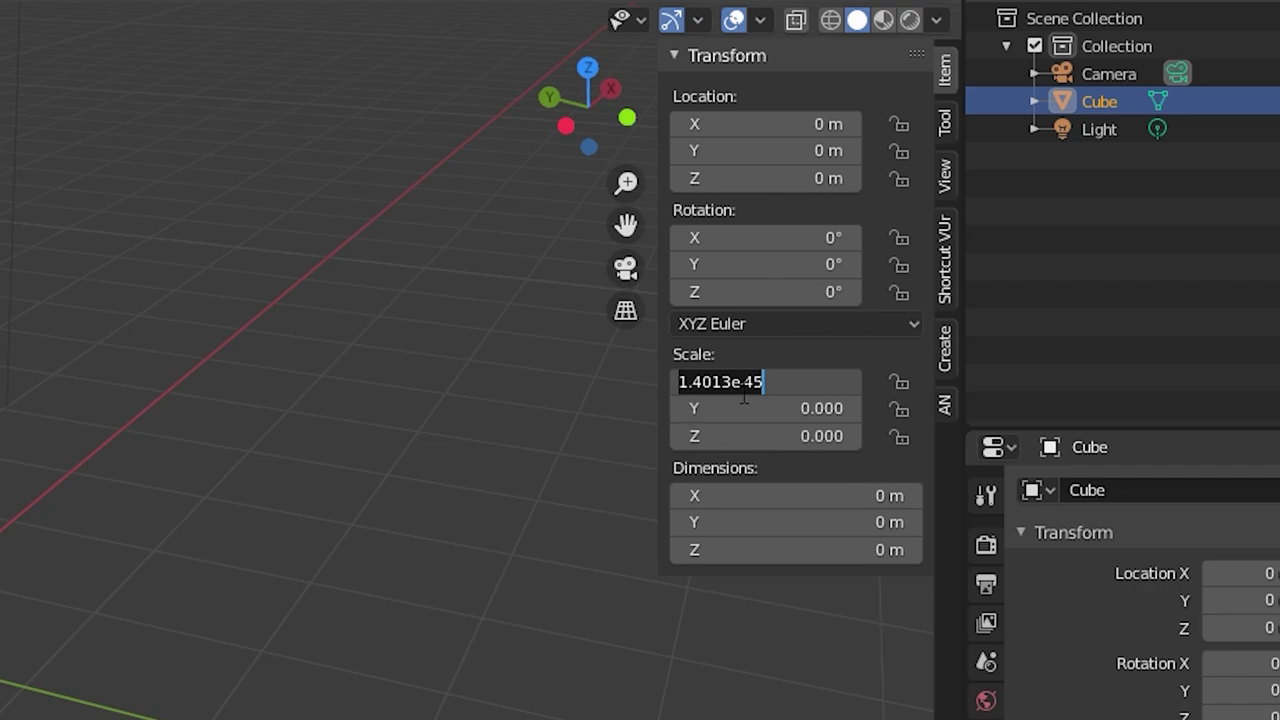
pyautogui.click(761, 395)
pyautogui.press('BackSpace')
pyautogui.press('BackSpace')
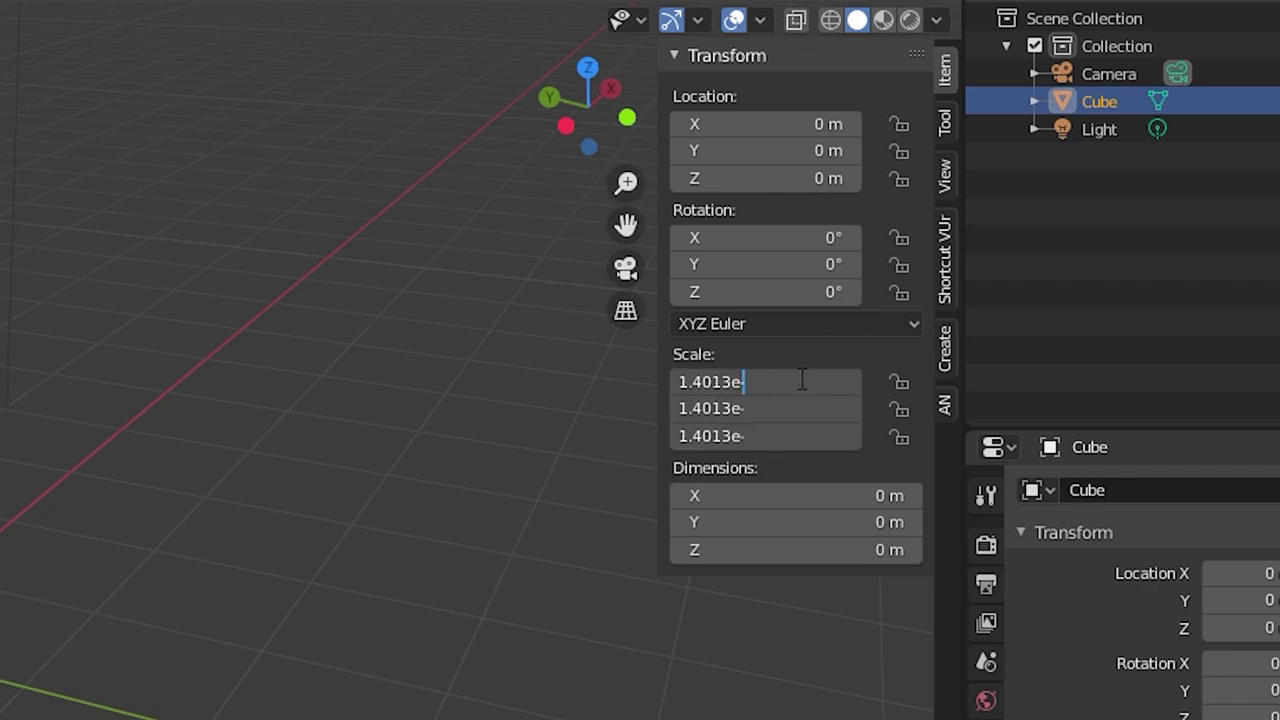
pyautogui.write('46')
pyautogui.press('Return')
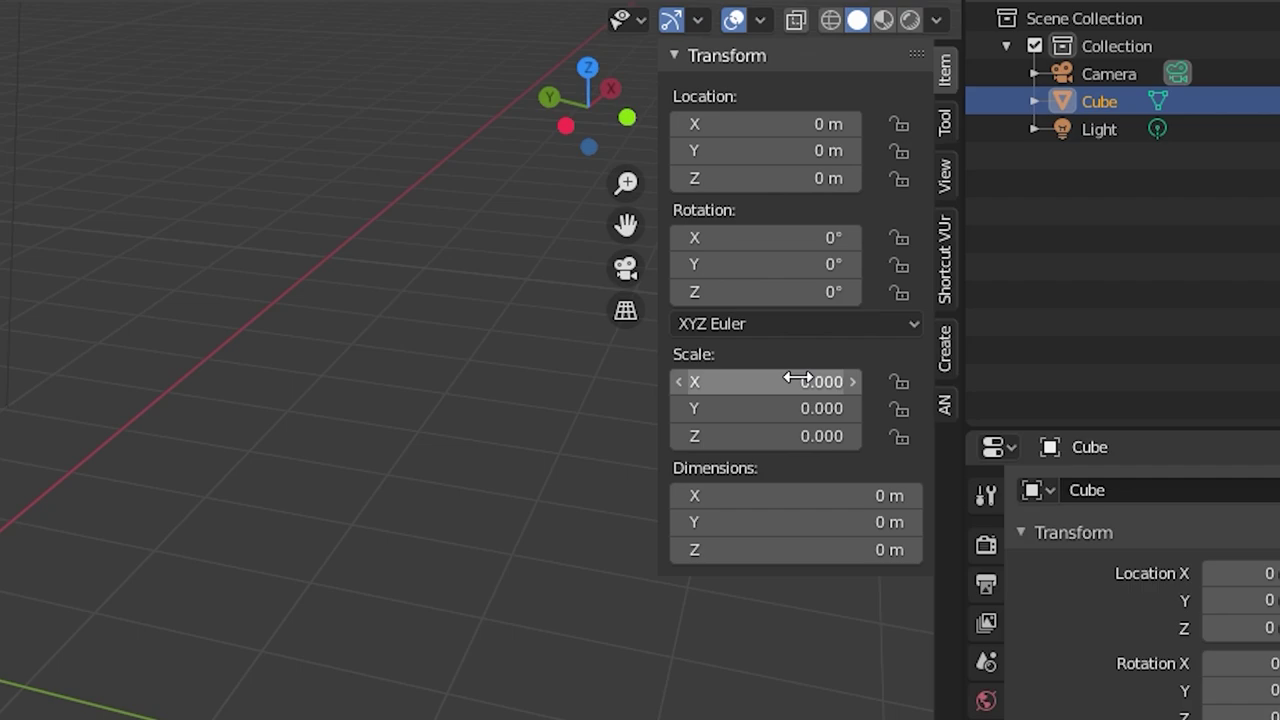
pyautogui.click(797, 381)
pyautogui.hotkey('ctrl', 'v')
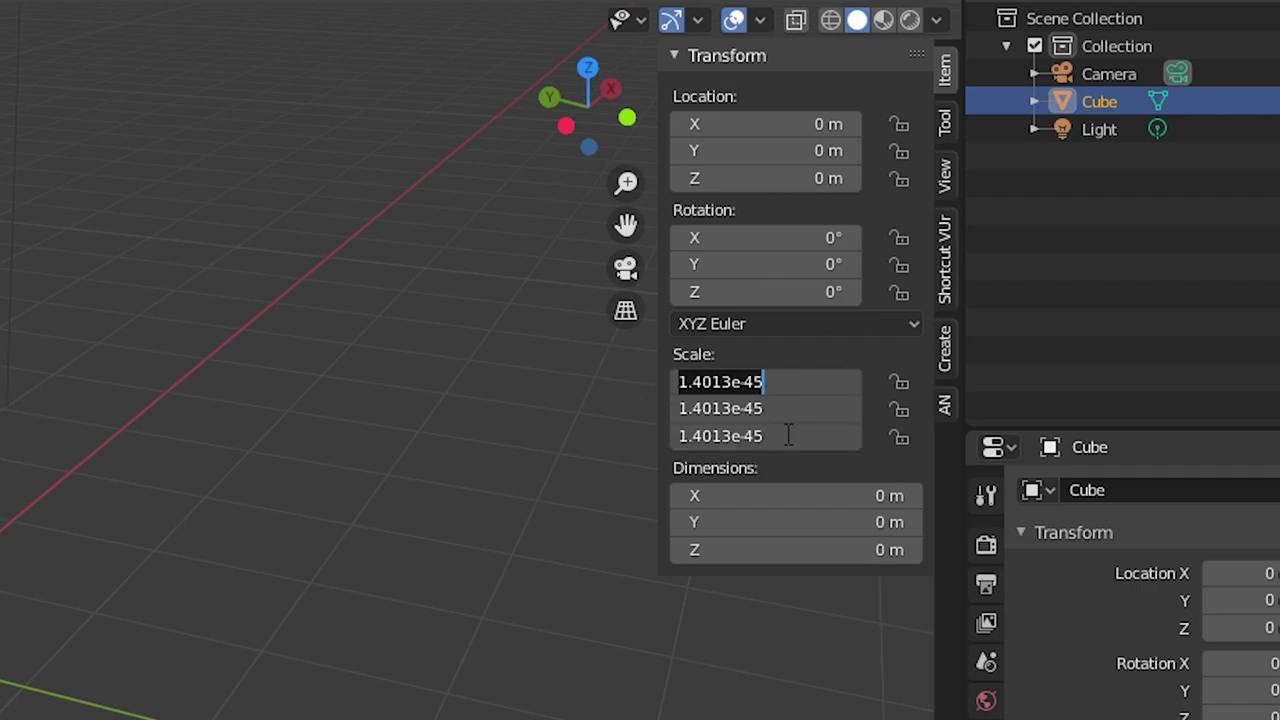
pyautogui.press('Return')
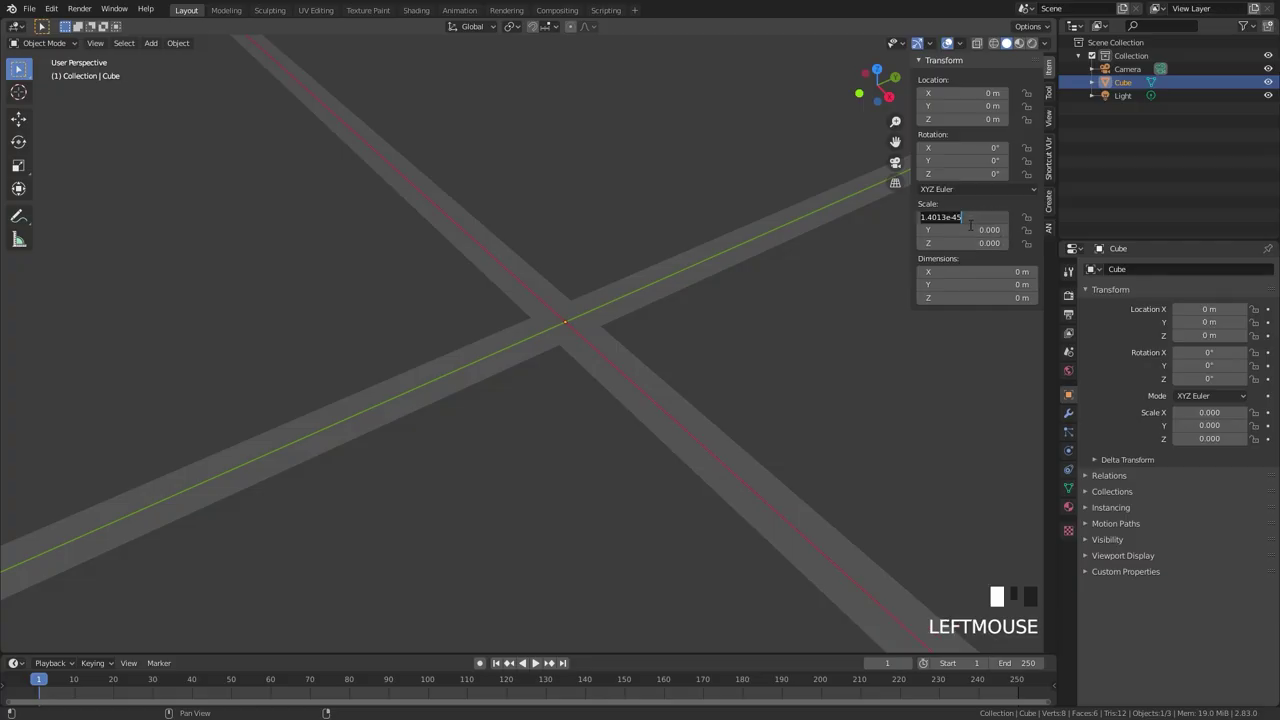
# Set the cube's X, Y and Z scale to 1.
pyautogui.write('1')
pyautogui.click(866, 250)
pyautogui.moveTo(960, 217); pyautogui.dragTo(960, 243)
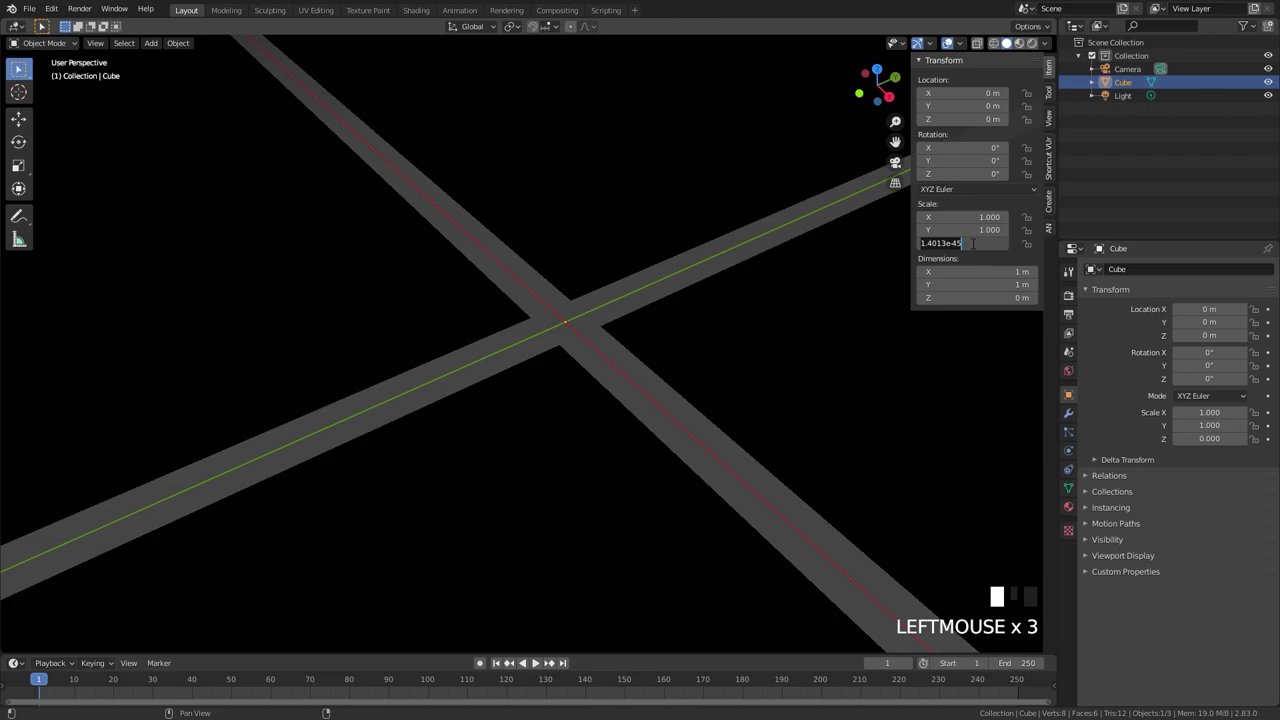
# Frame the cube and orbit around it to inspect the streaky shading.
pyautogui.press('KP_Decimal')
pyautogui.scroll(-2, 689, 398)
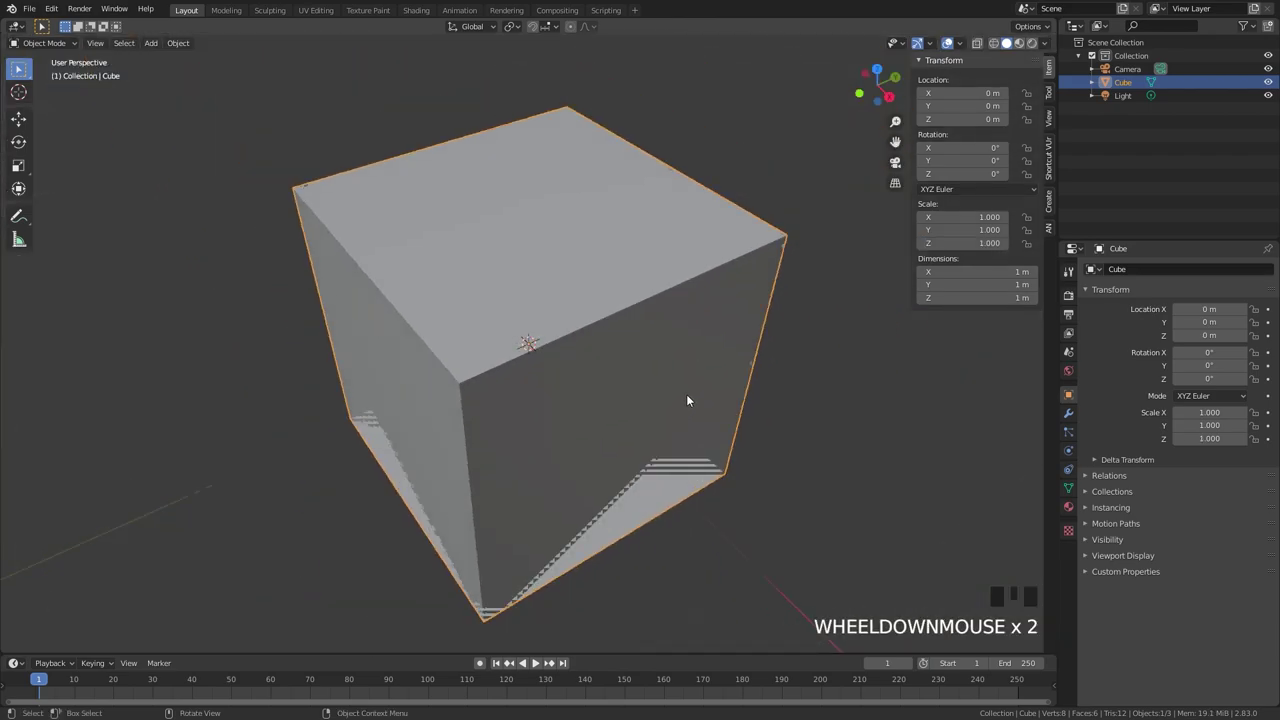
pyautogui.moveTo(689, 398); pyautogui.dragTo(848, 378, button='middle')
pyautogui.scroll(-7, 834, 371)
pyautogui.moveTo(763, 349); pyautogui.dragTo(700, 351, button='middle')
pyautogui.scroll(7, 617, 357)
# In Edit Mode, try moving the top-right corner vertex, then shrink the cube to 0.049.
pyautogui.press('Tab')
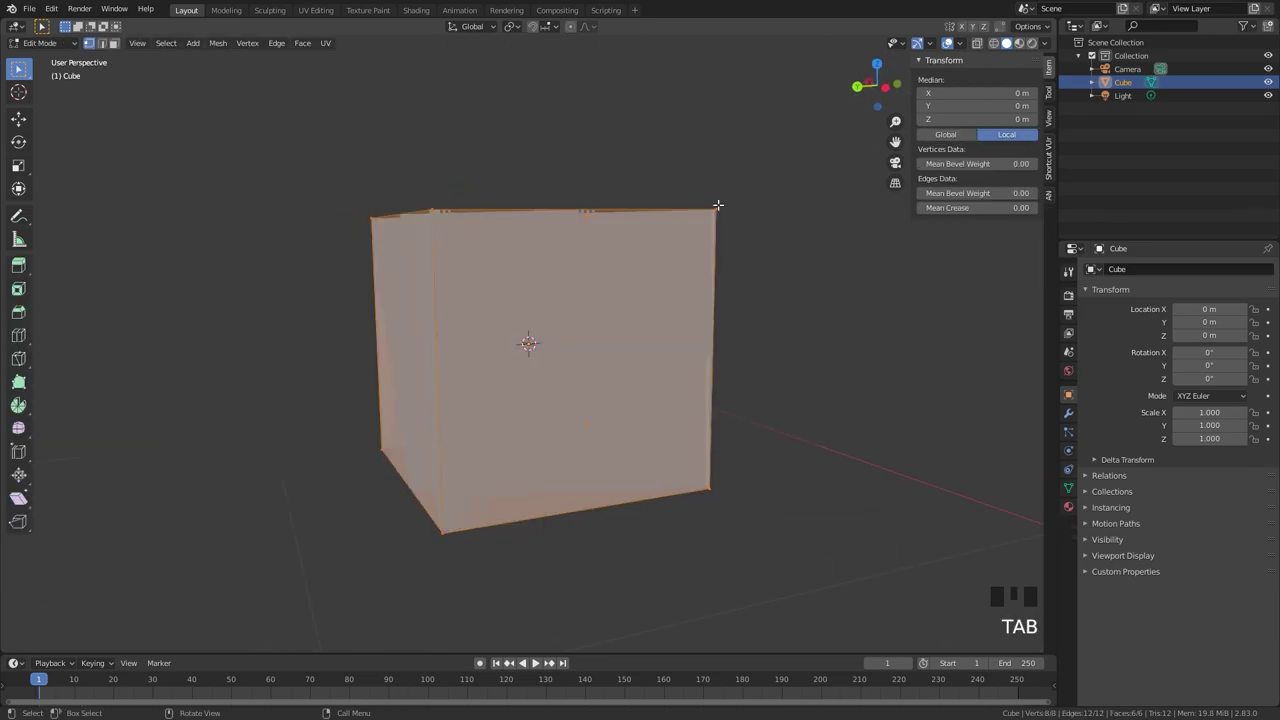
pyautogui.click(724, 230)
pyautogui.press('g')
pyautogui.rightClick(723, 277)
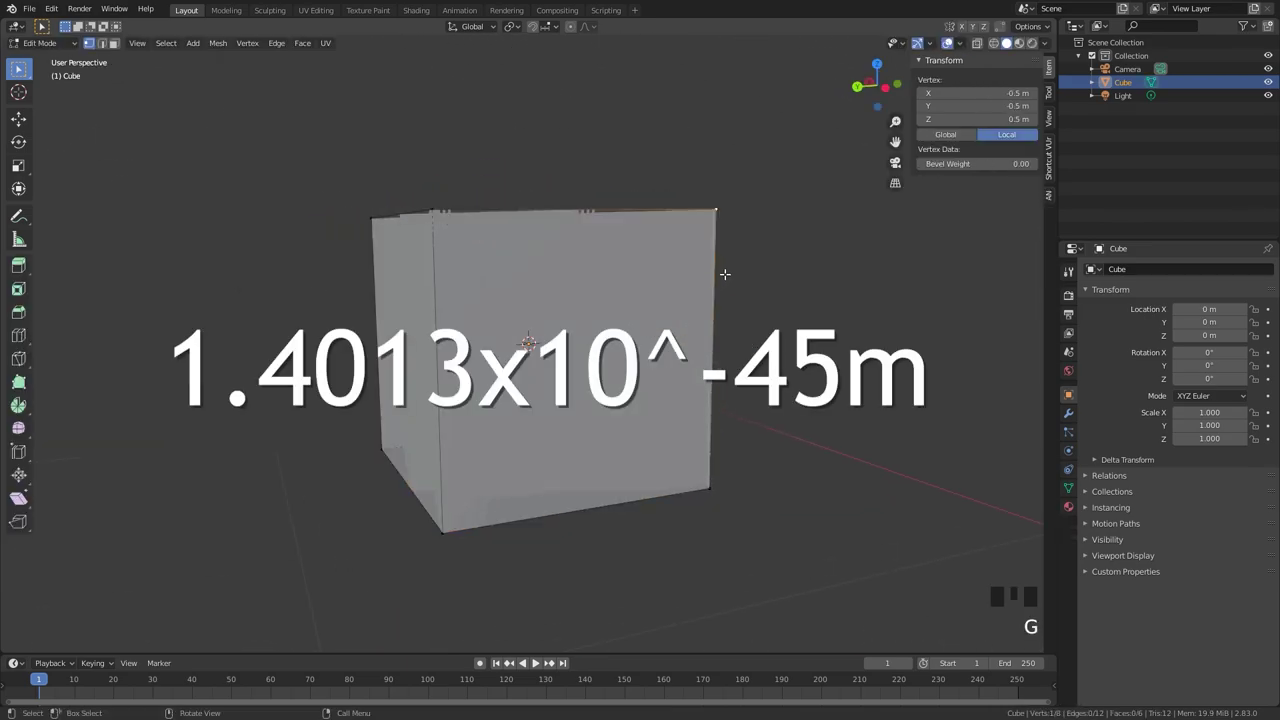
pyautogui.moveTo(723, 277); pyautogui.dragTo(600, 328, button='middle')
pyautogui.press('g')
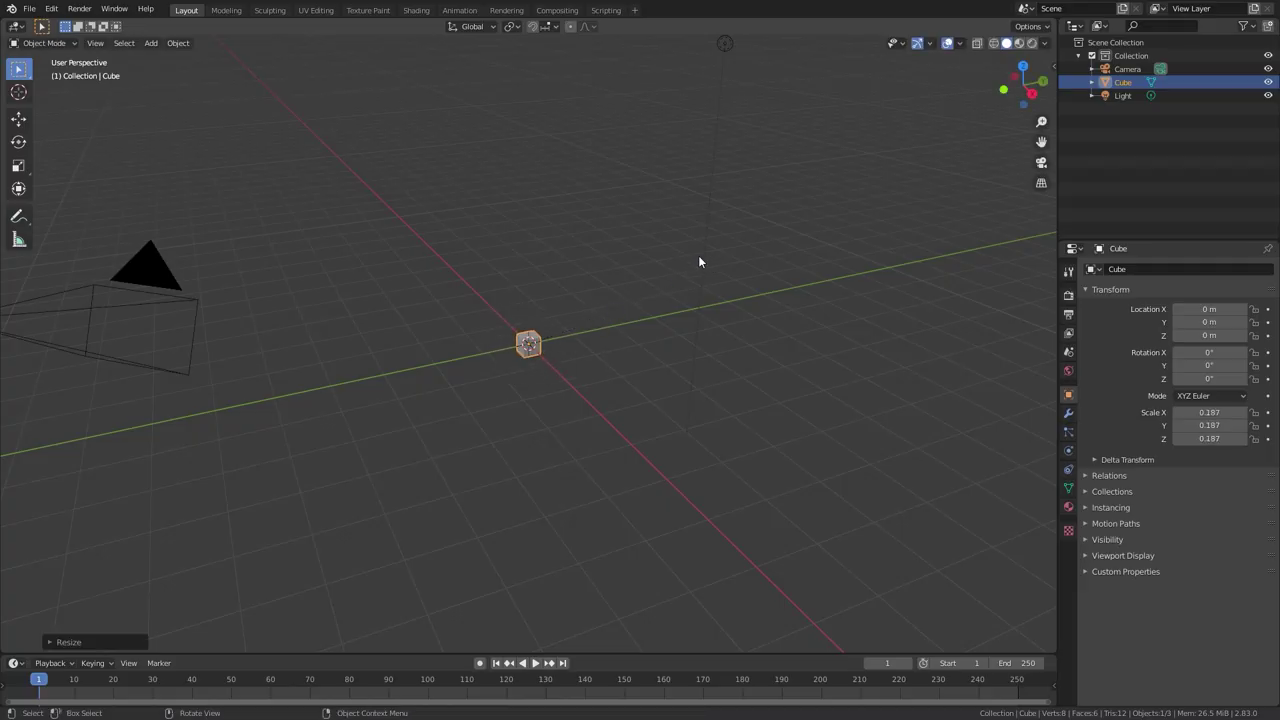
pyautogui.click(622, 310)
# Shrink the cube further in successive scales to 0.015, then 0.004.
pyautogui.scroll(10, 600, 318)
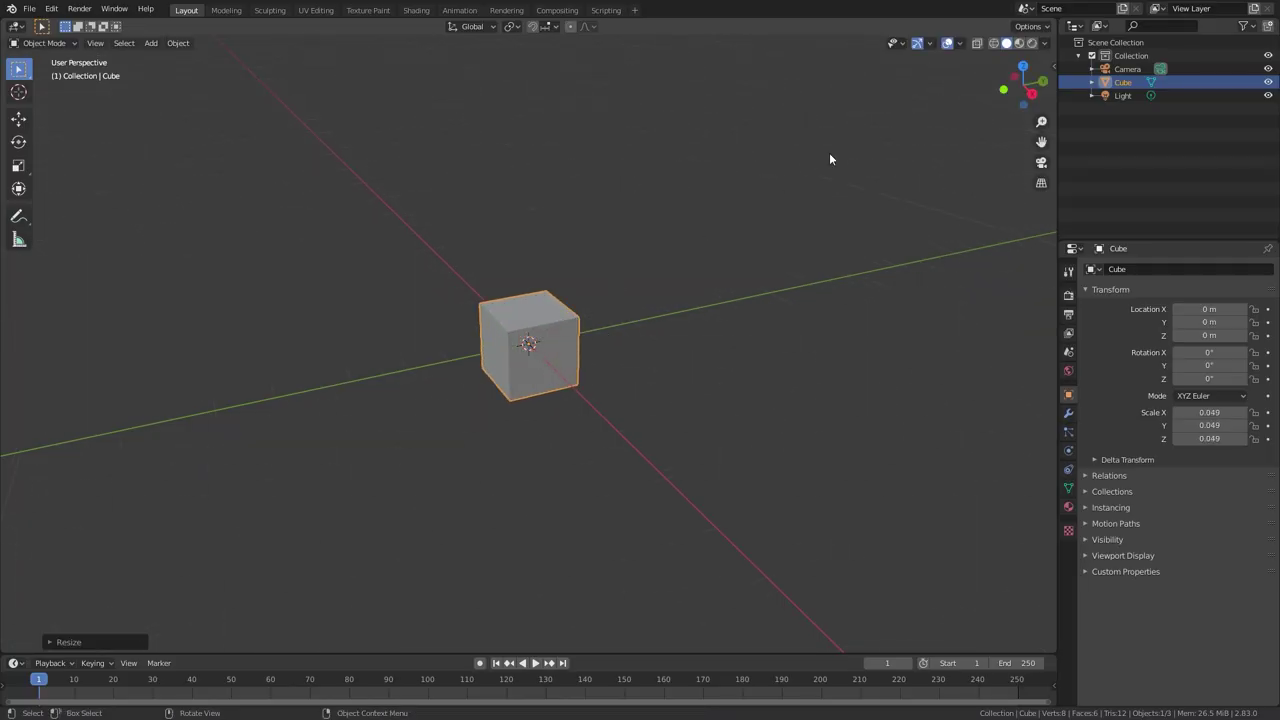
pyautogui.press('s')
pyautogui.click(631, 285)
pyautogui.press('s')
pyautogui.click(627, 276)
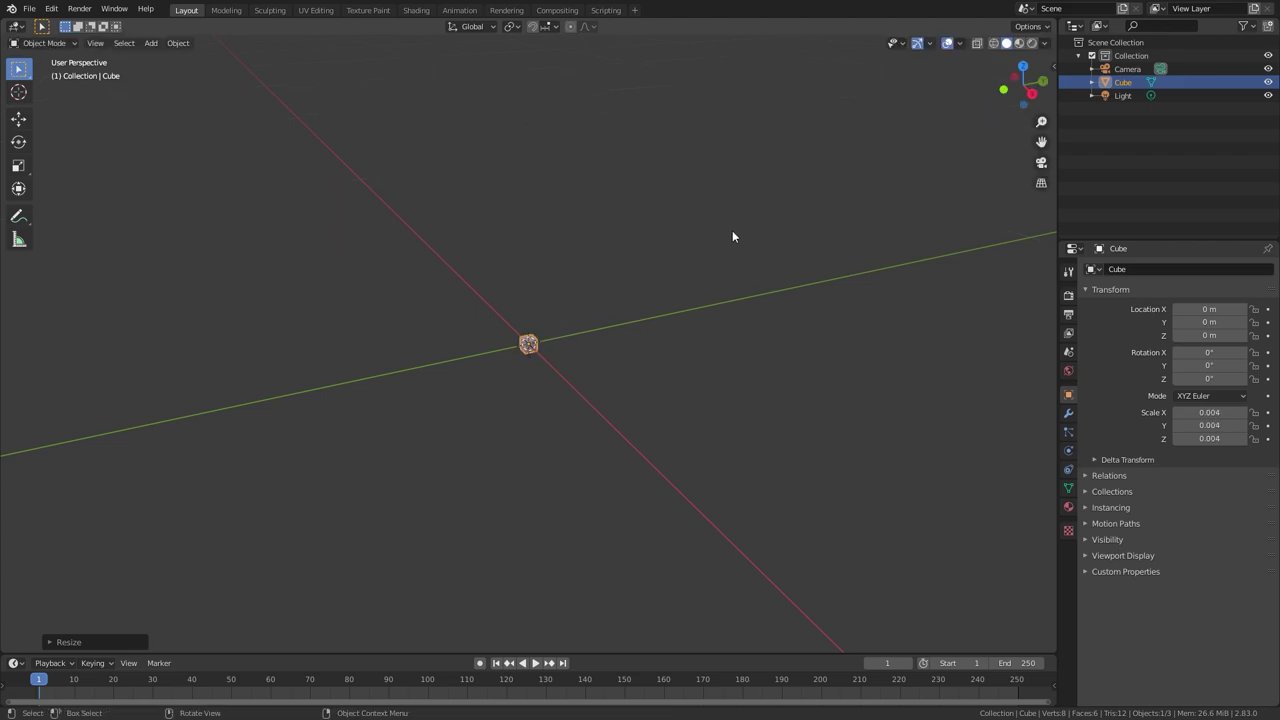
pyautogui.scroll(3, 704, 244)
pyautogui.scroll(-4, 724, 244)
pyautogui.press('s')
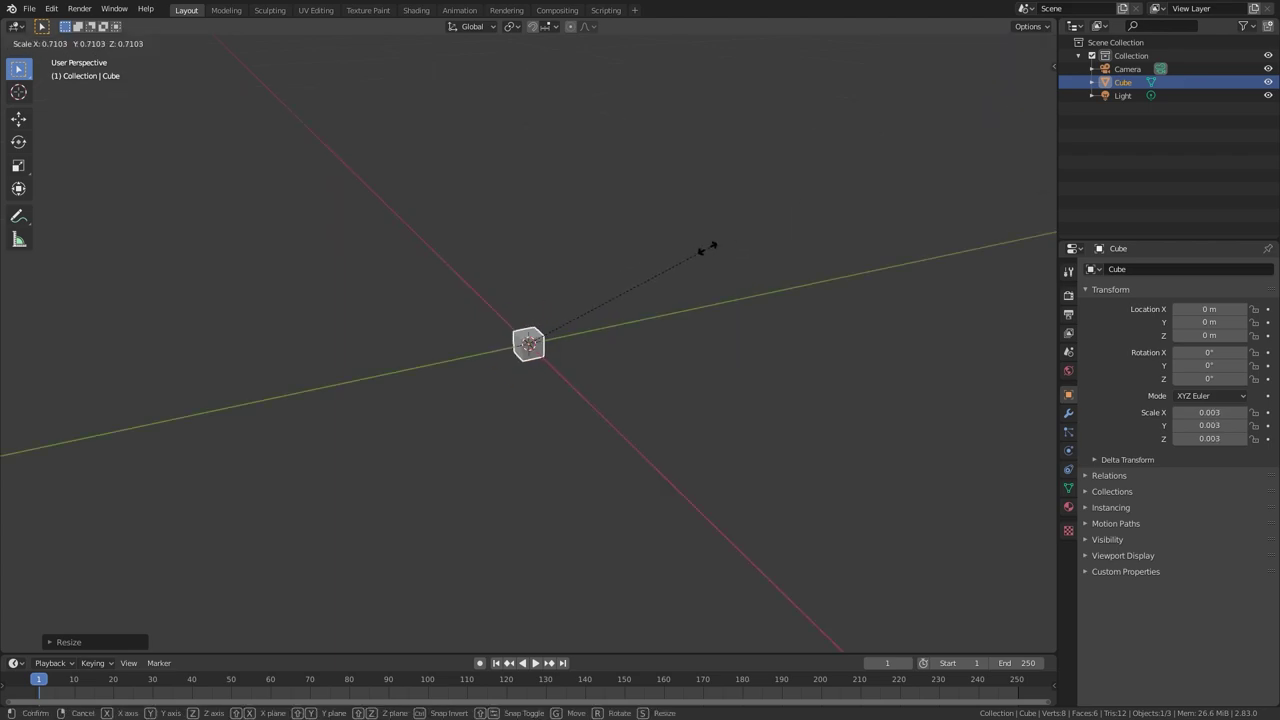